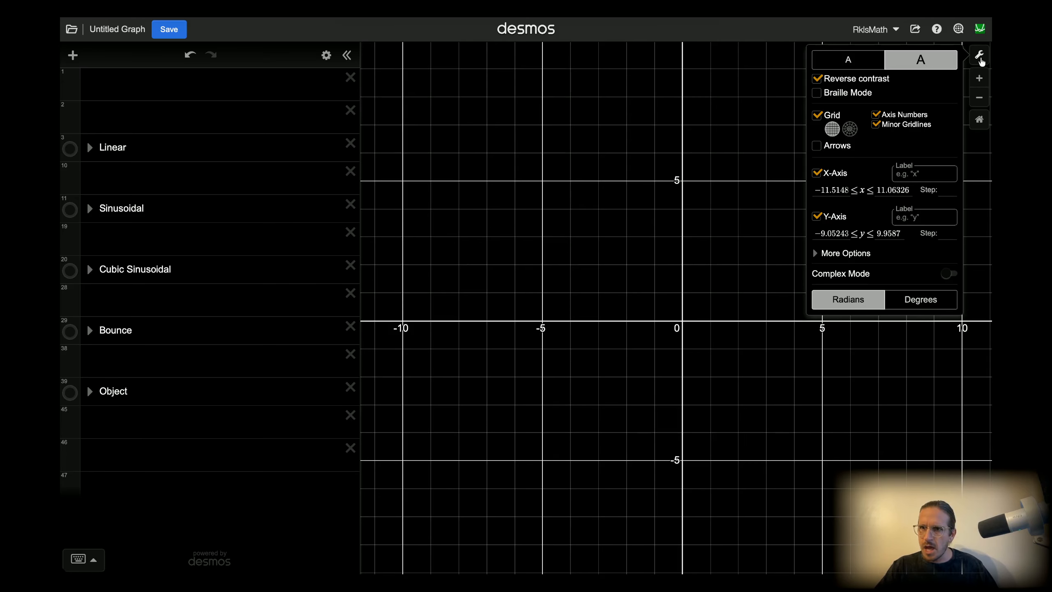
- Close the graph settings, restore the default viewport and widen the expression list
click(979, 60)
drag(761, 247, 746, 221)
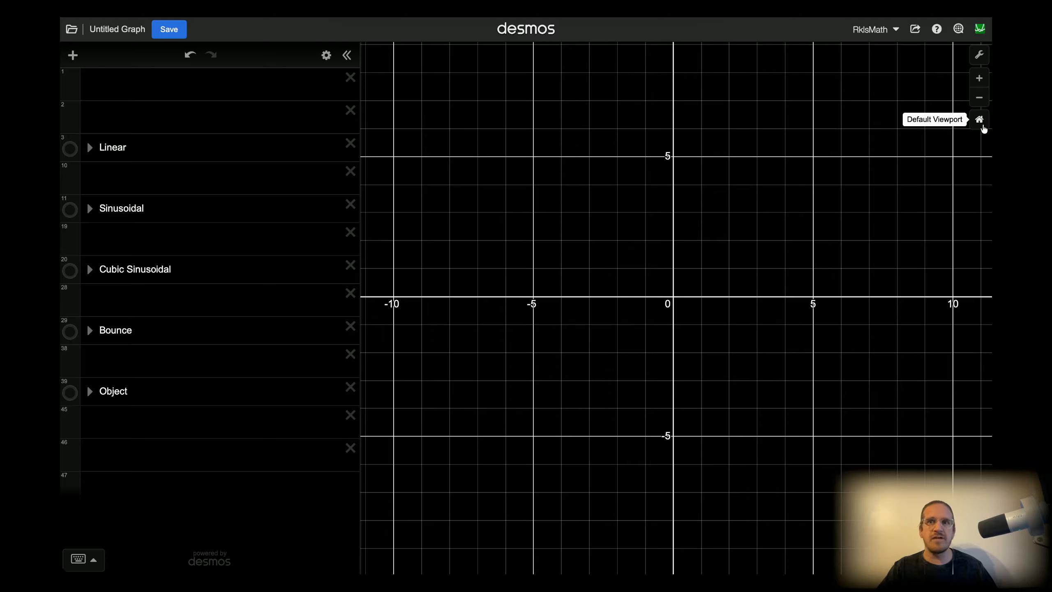
click(984, 126)
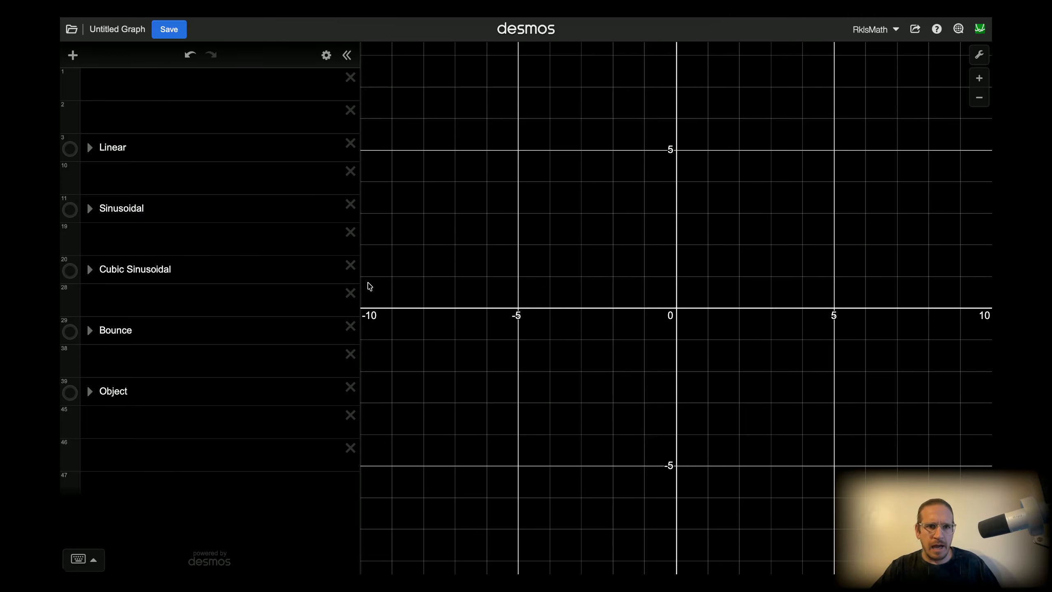
drag(362, 273, 461, 274)
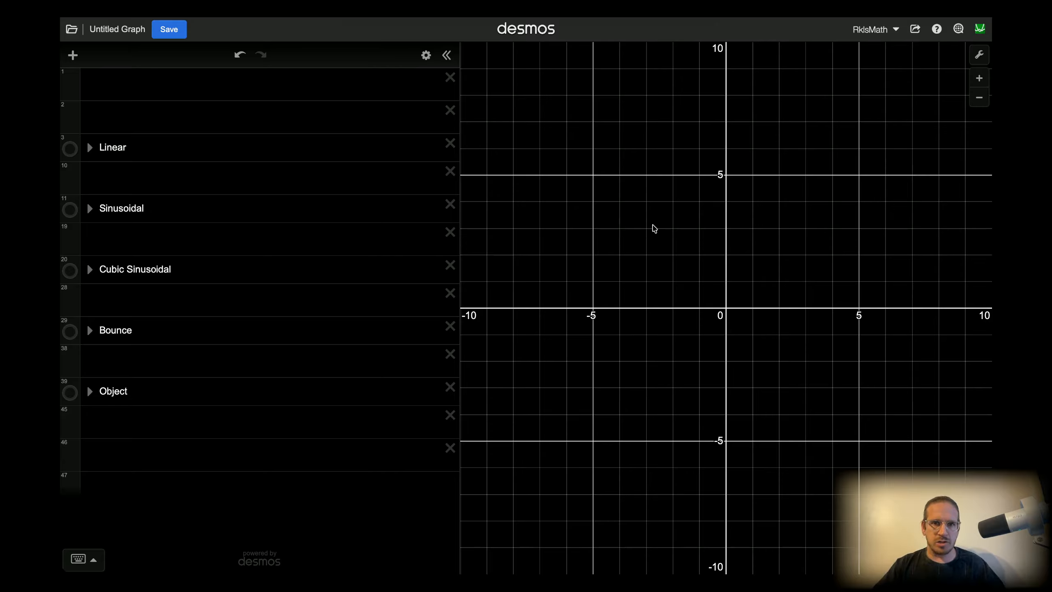
- Define a time slider t_0 = 0 in the first expression line, ranging from 0 to 8 with a step of .001
click(336, 81)
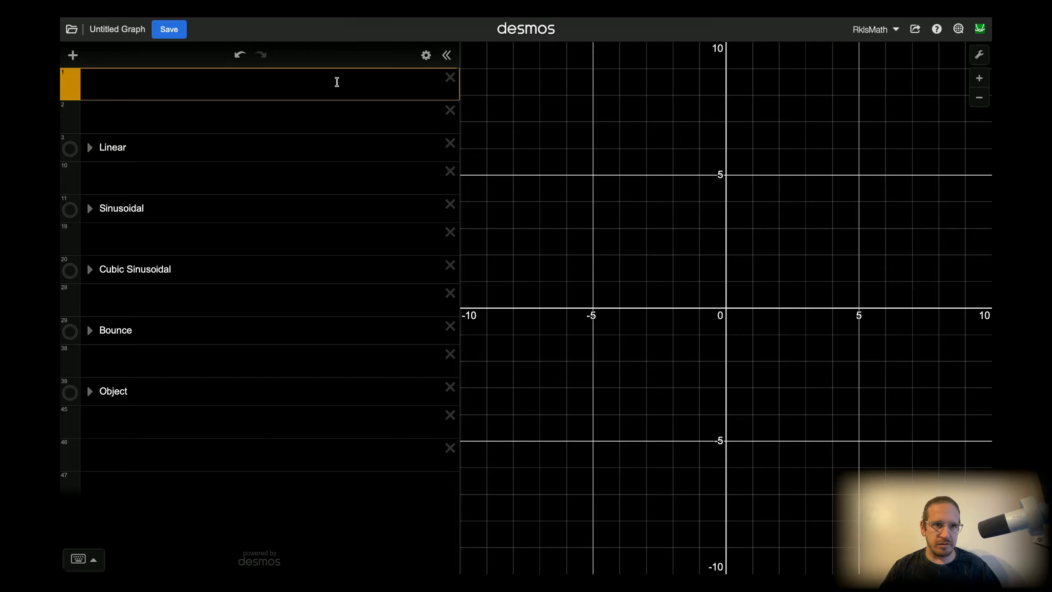
text(t_0)
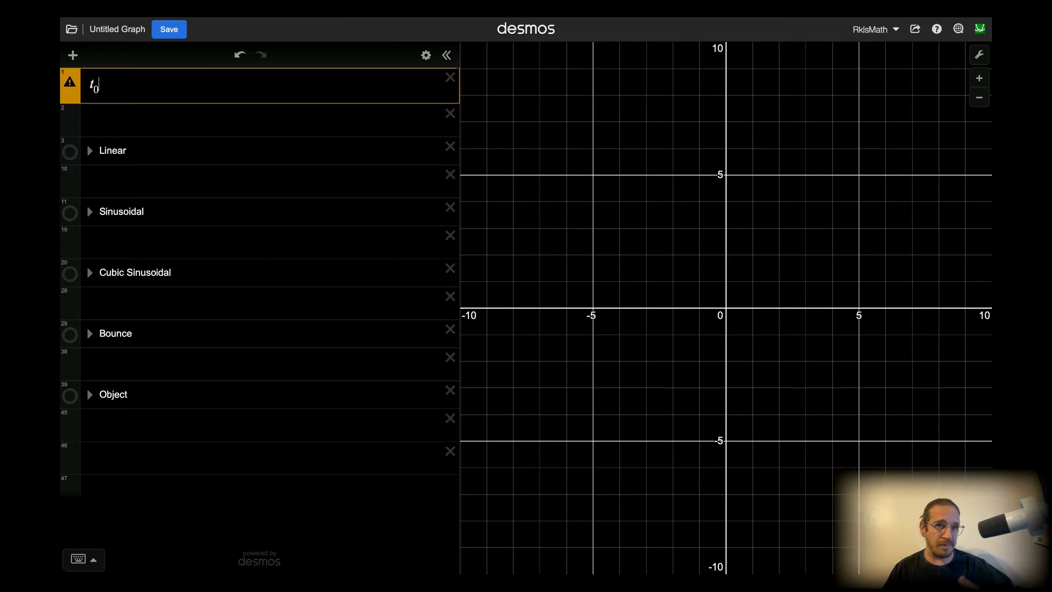
text(=0)
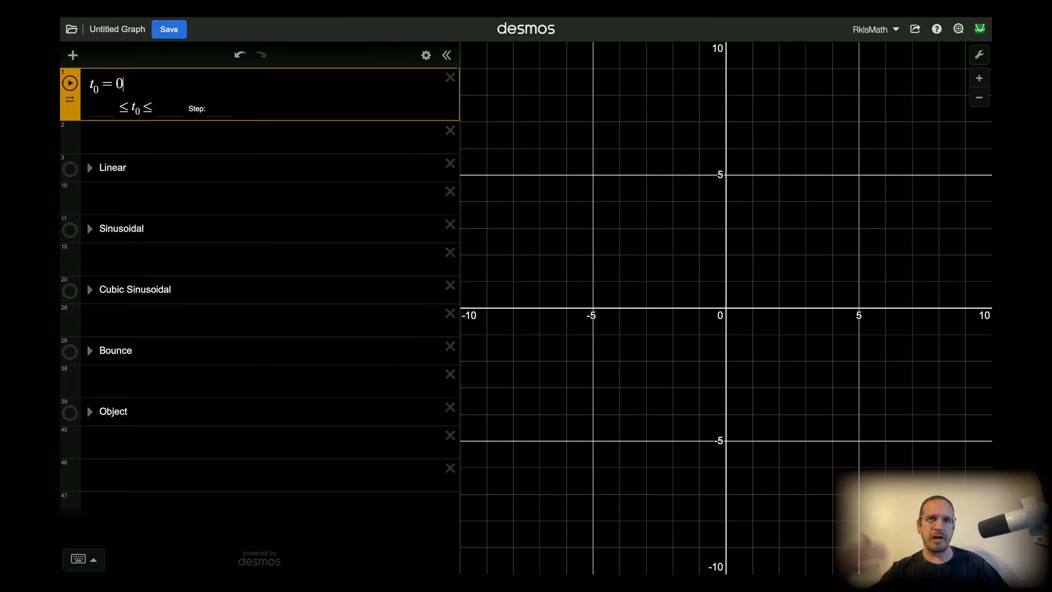
click(98, 106)
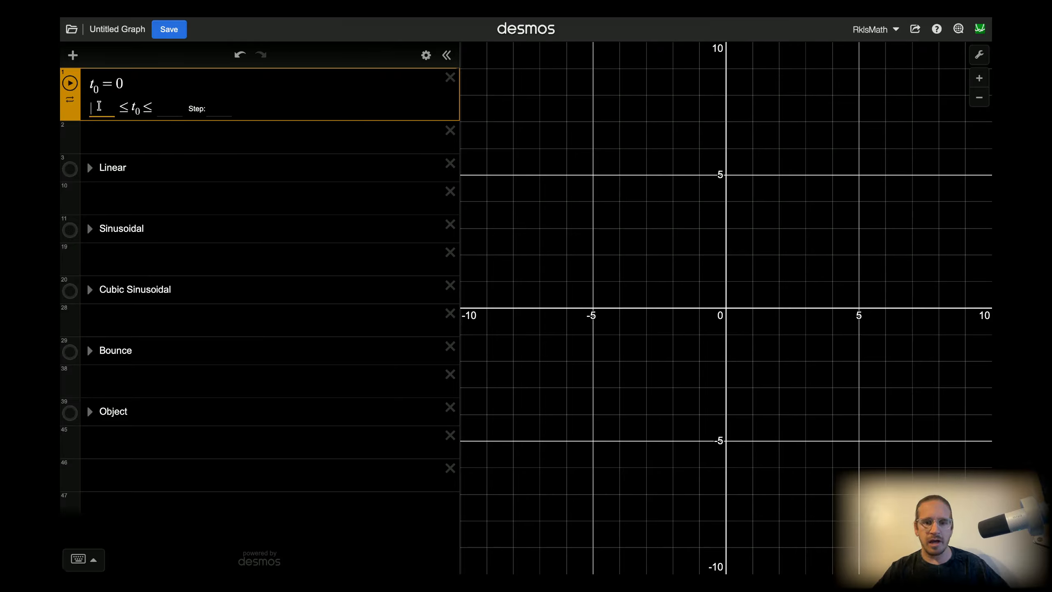
text(0)
click(172, 111)
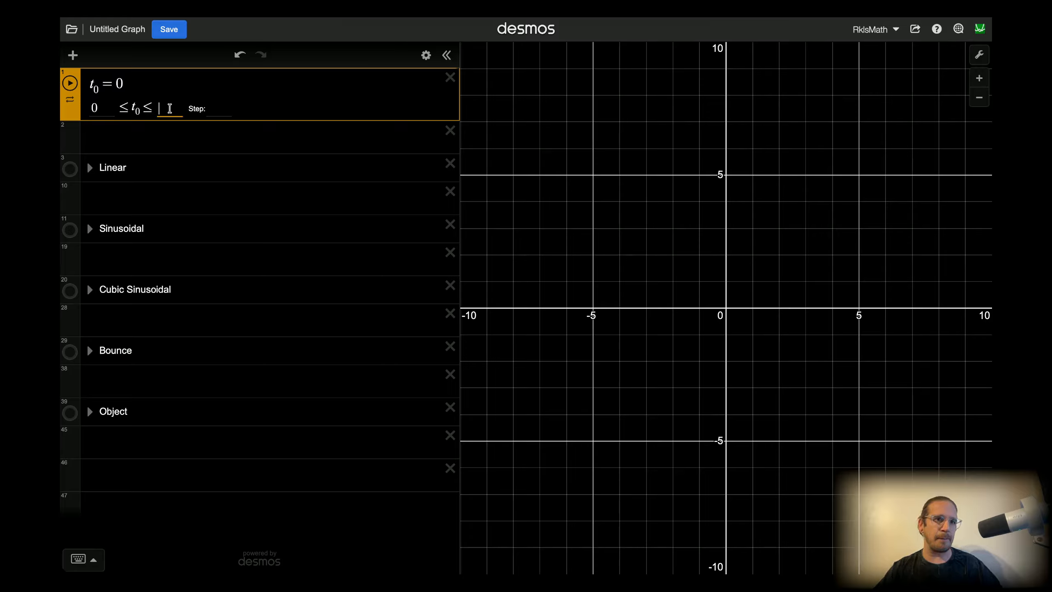
text(8)
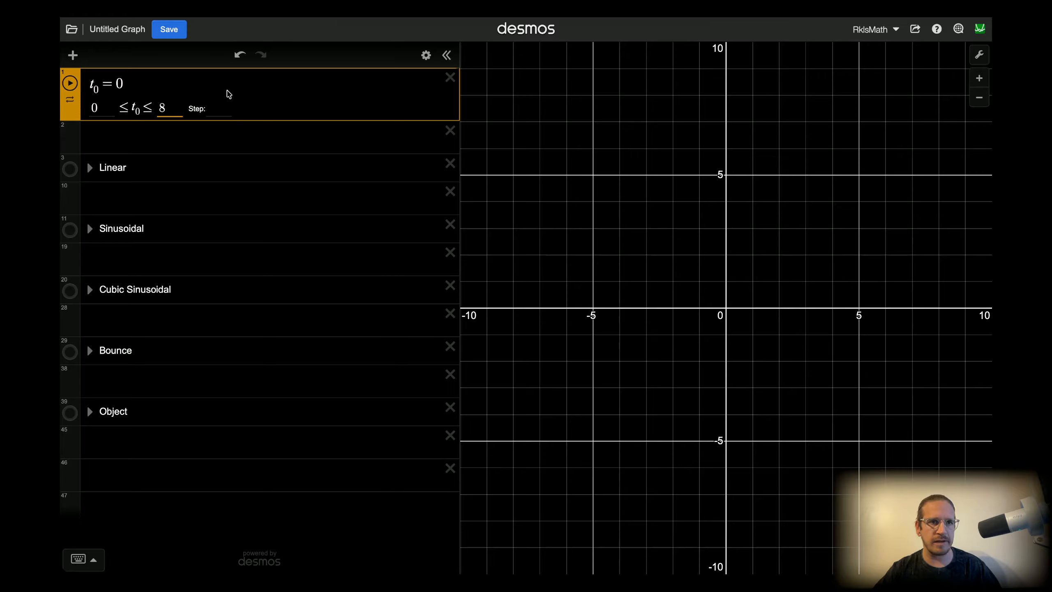
click(218, 108)
text(.001)
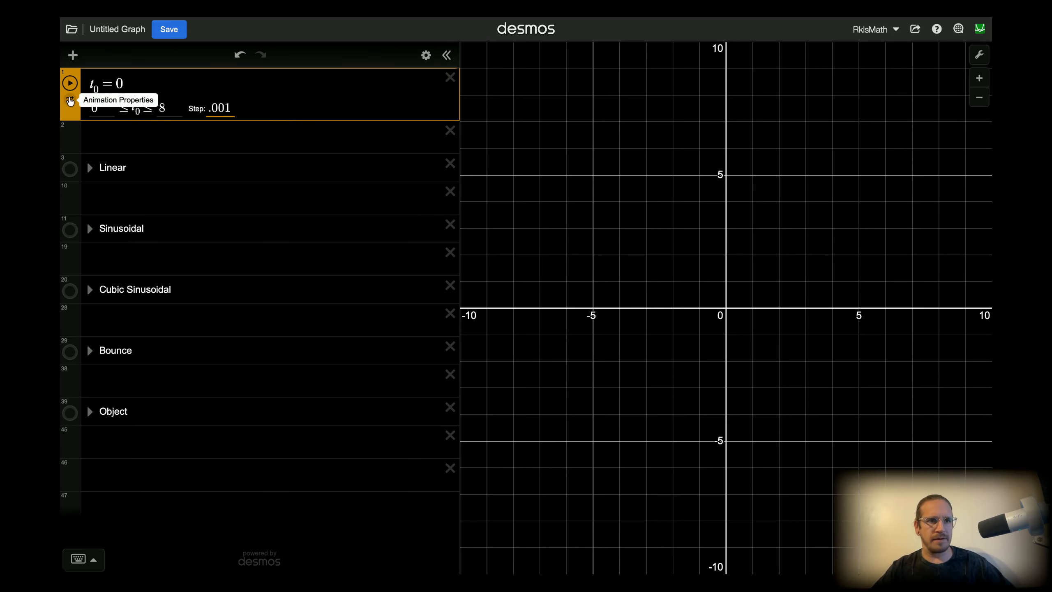
- Set the t_0 slider's animation to play once at 0.5x speed
click(69, 100)
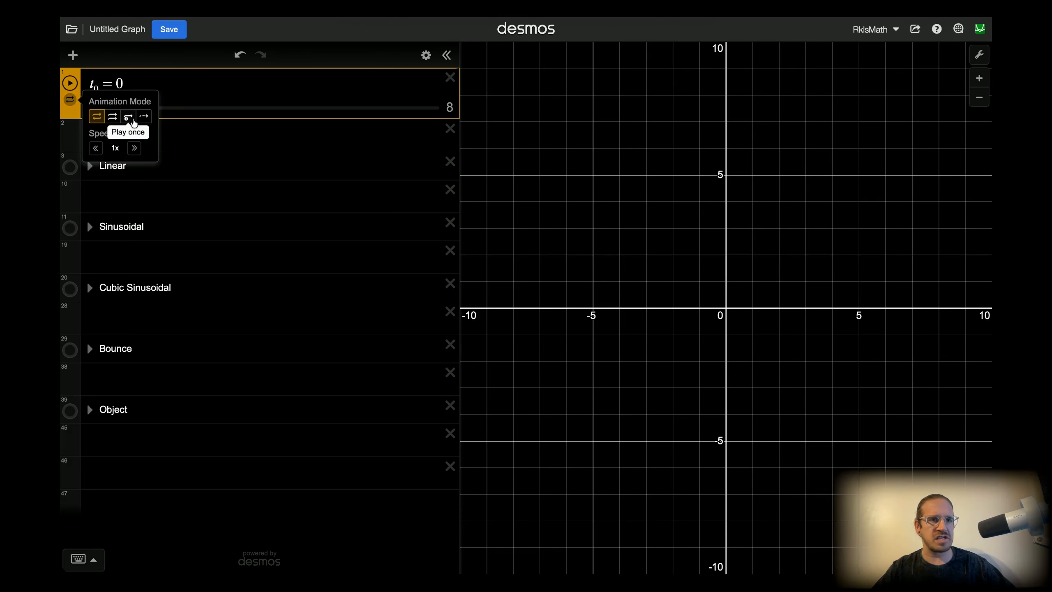
click(133, 121)
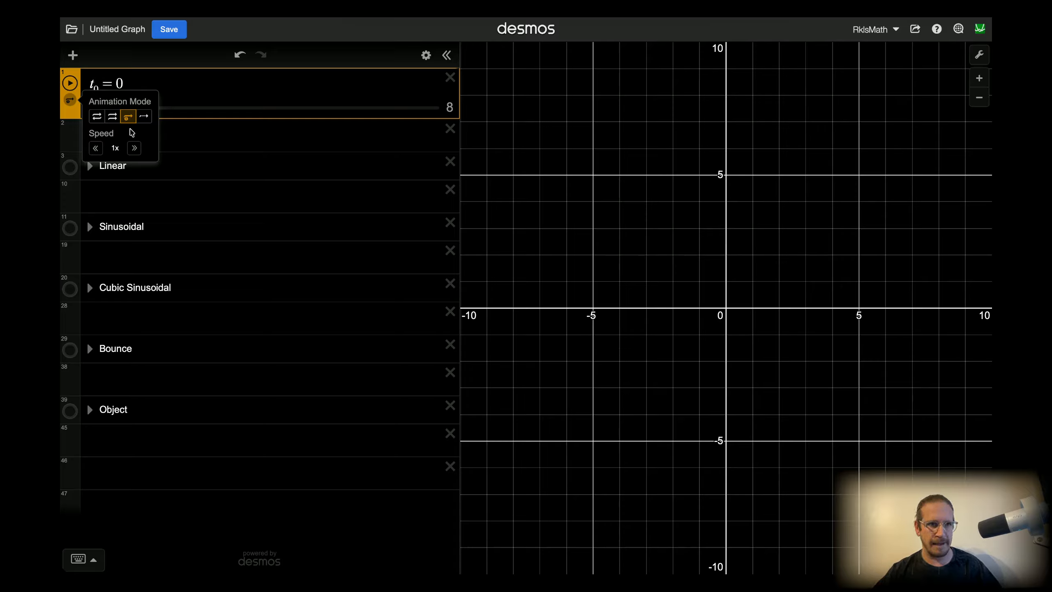
click(96, 150)
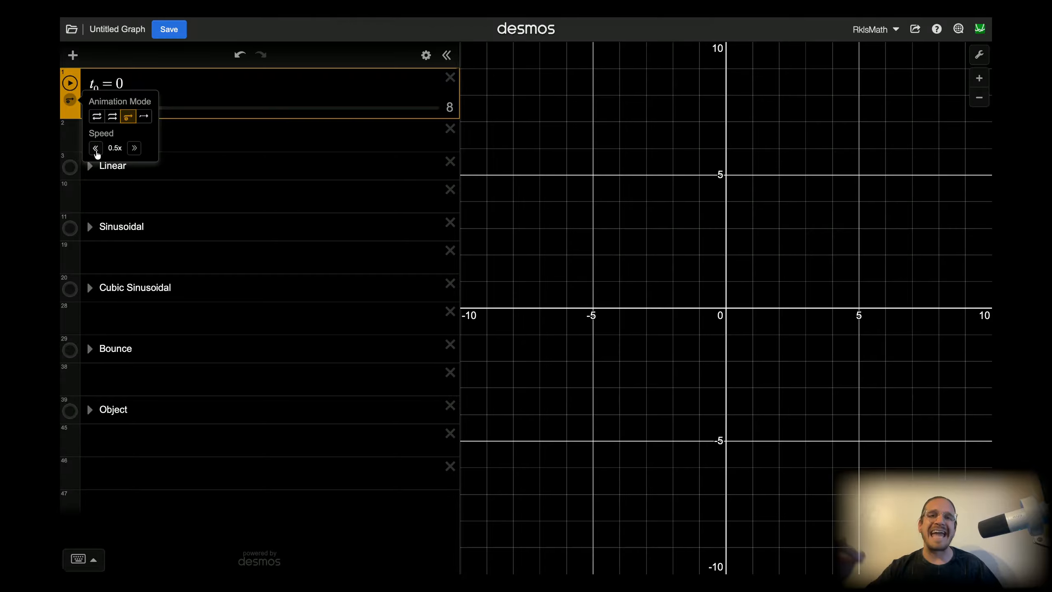
click(246, 82)
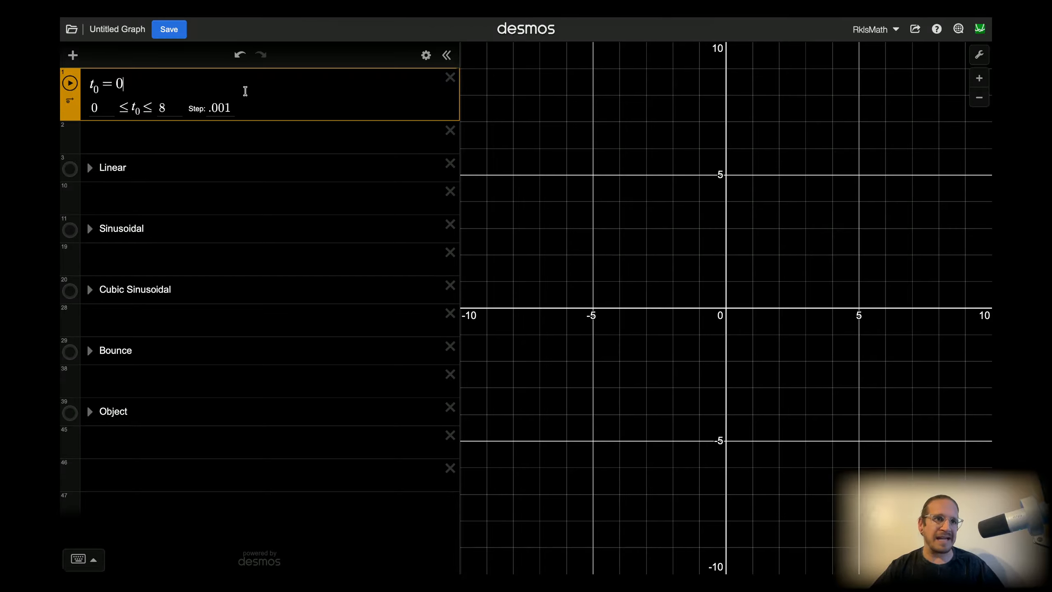
double_click(173, 108)
text(1)
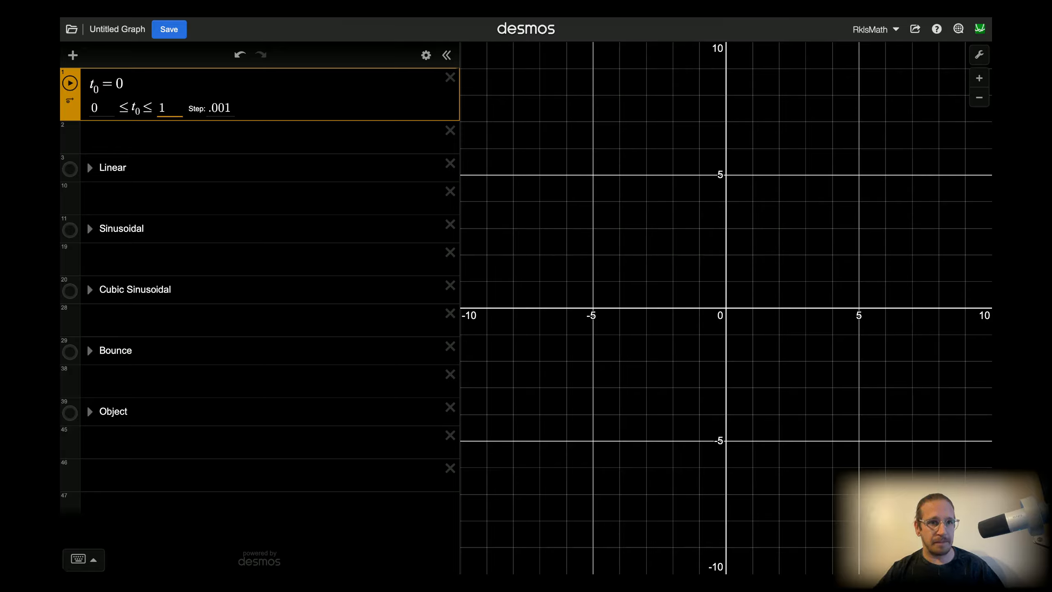
key(BackSpace)
text(8)
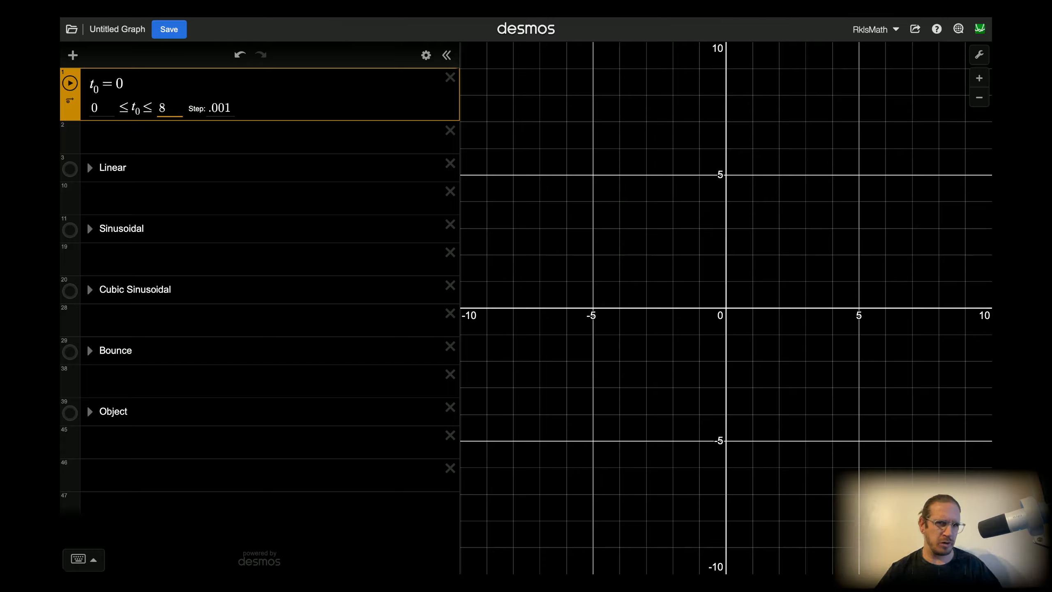
click(646, 106)
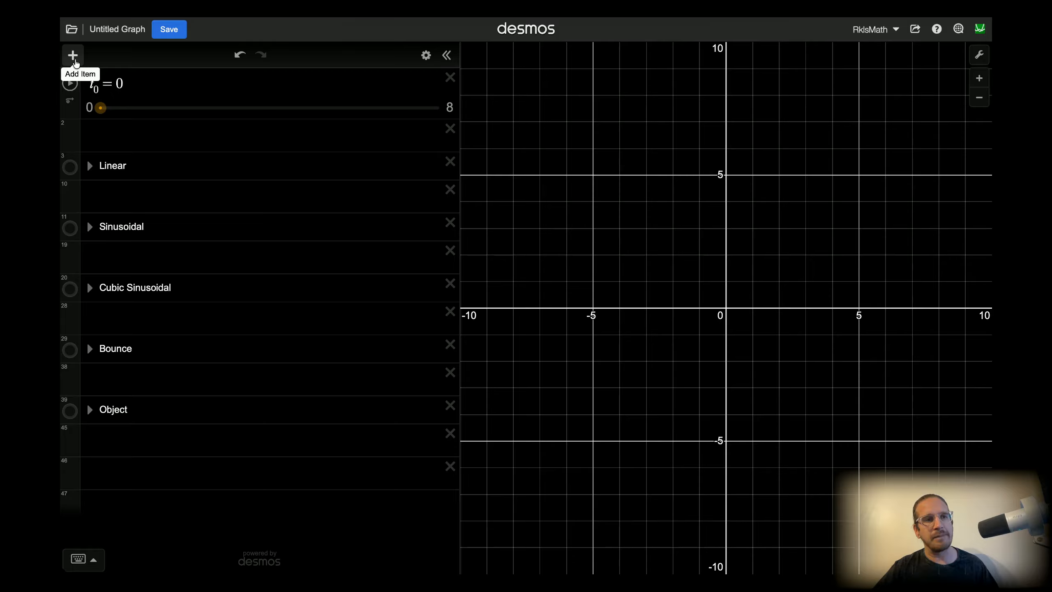
click(74, 58)
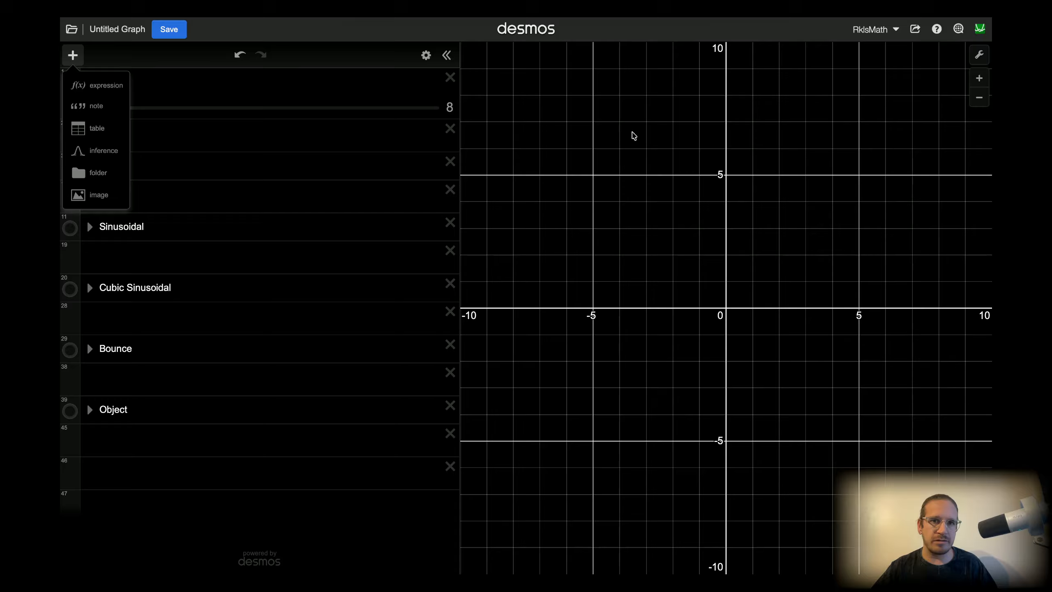
click(603, 129)
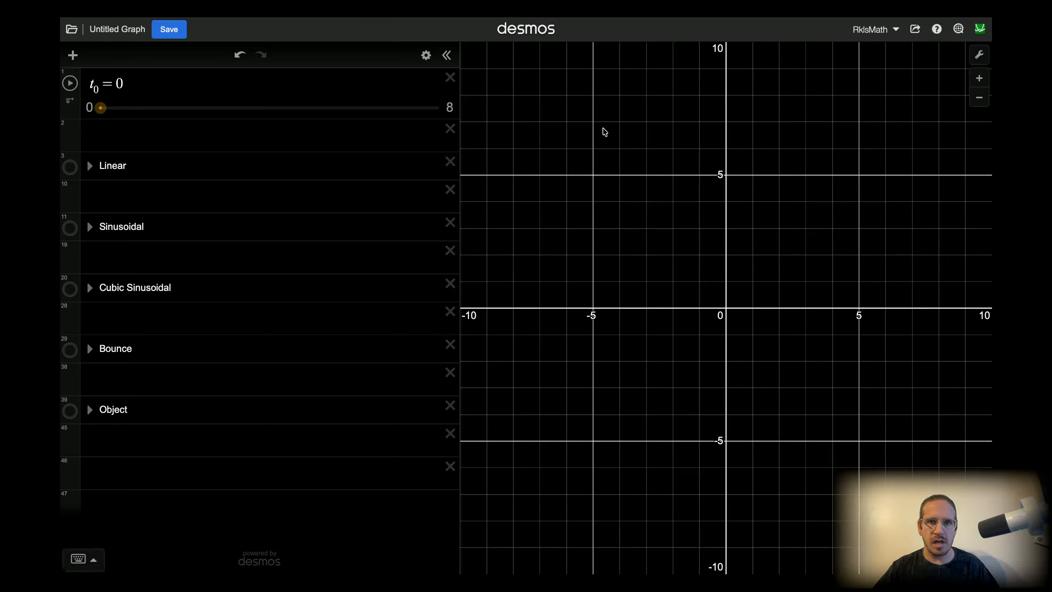
- Show and expand the Linear folder, examine h(t) = mt + b with its m and b sliders, and hide and collapse the folder
click(70, 168)
click(90, 167)
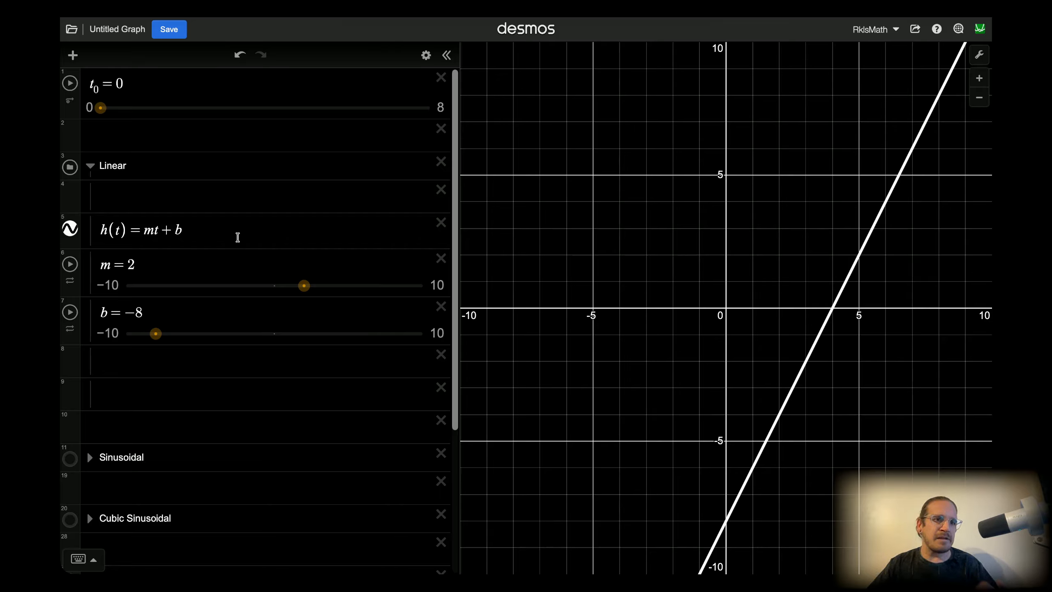
drag(96, 230, 119, 233)
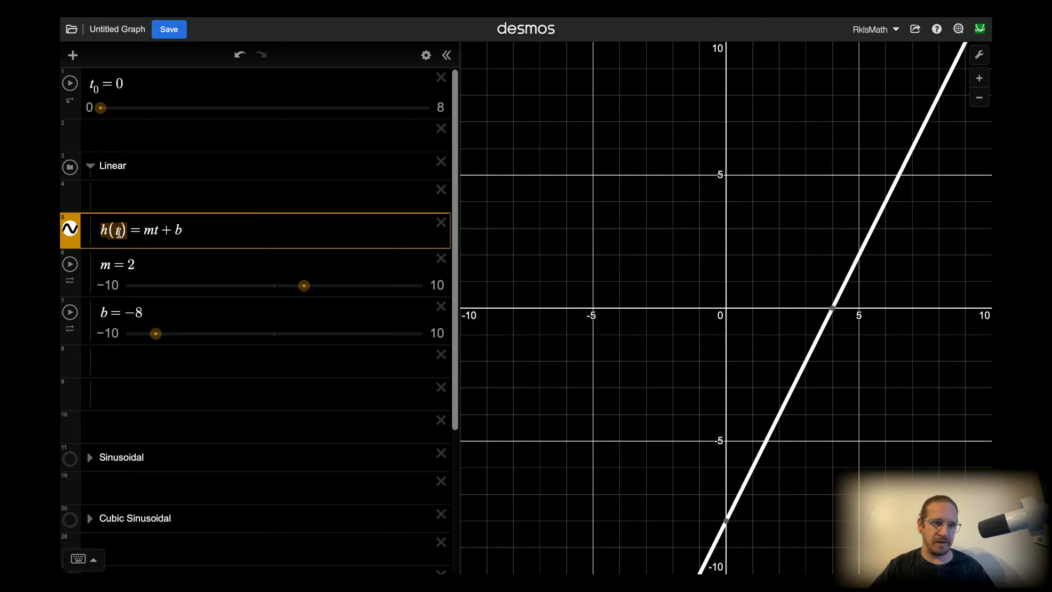
click(512, 211)
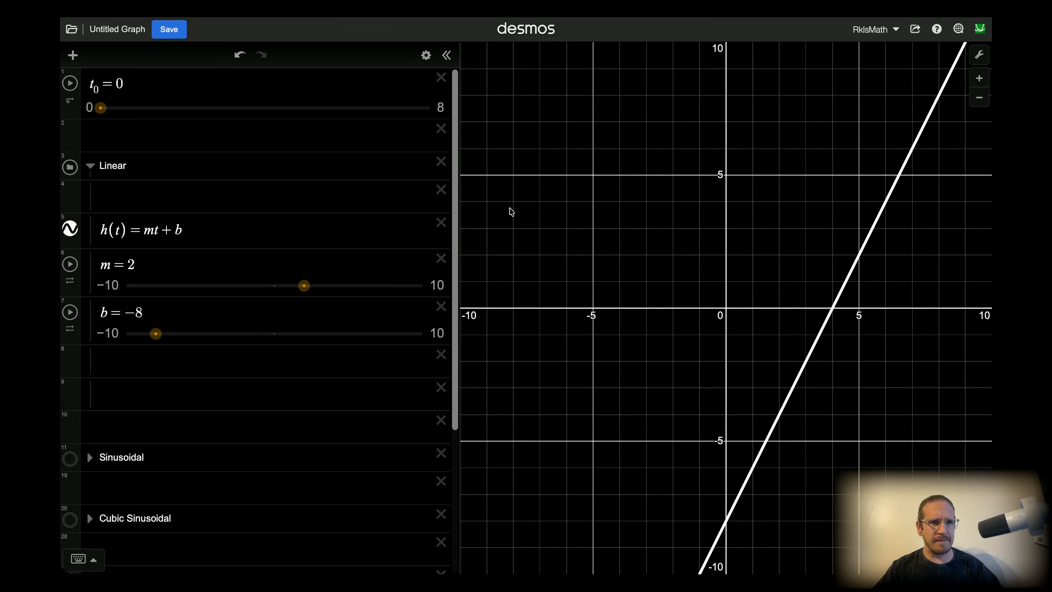
click(197, 309)
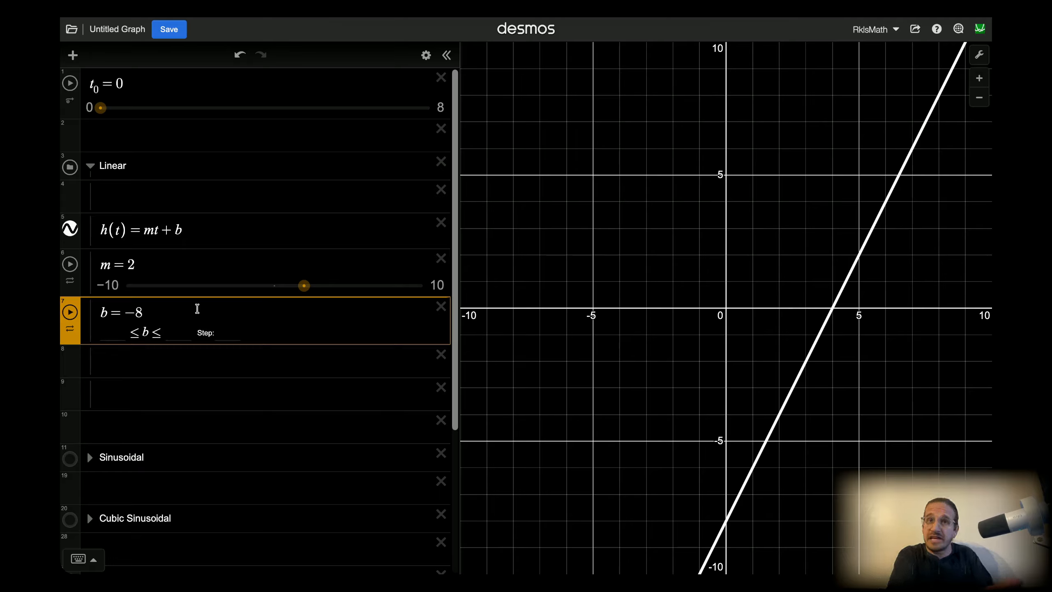
click(203, 268)
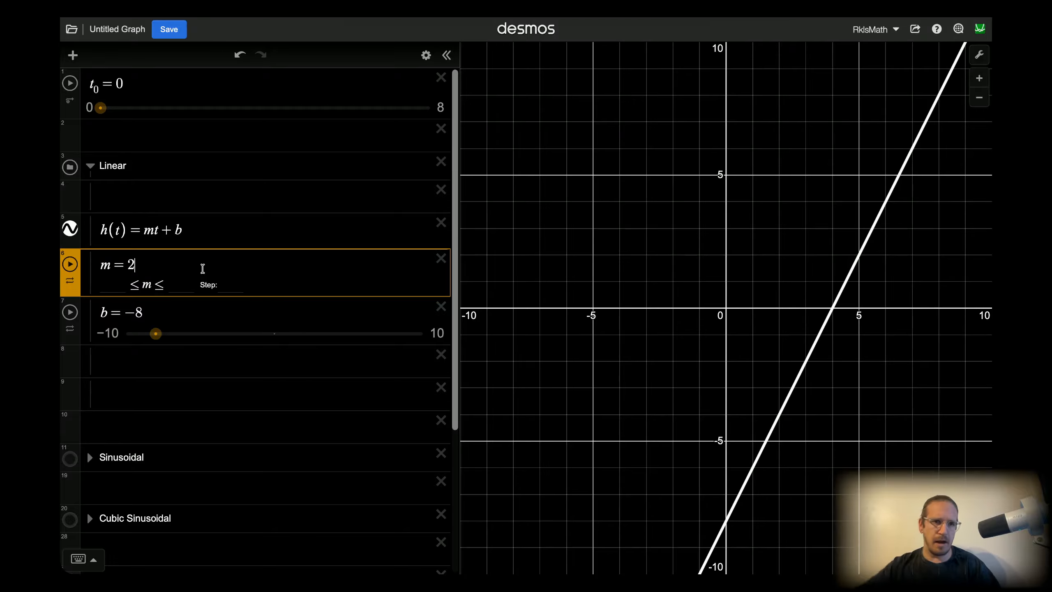
click(524, 226)
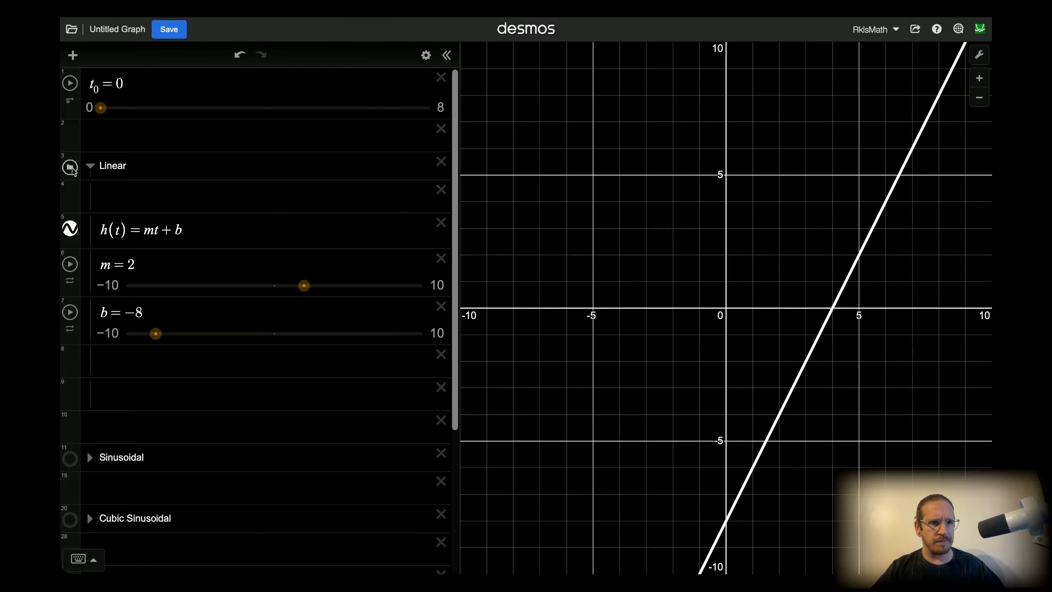
click(70, 168)
click(90, 166)
- Show and expand the Sinusoidal folder and examine v(t) = A sin(B(t − C)) + D with its A, B and C parameters
click(70, 227)
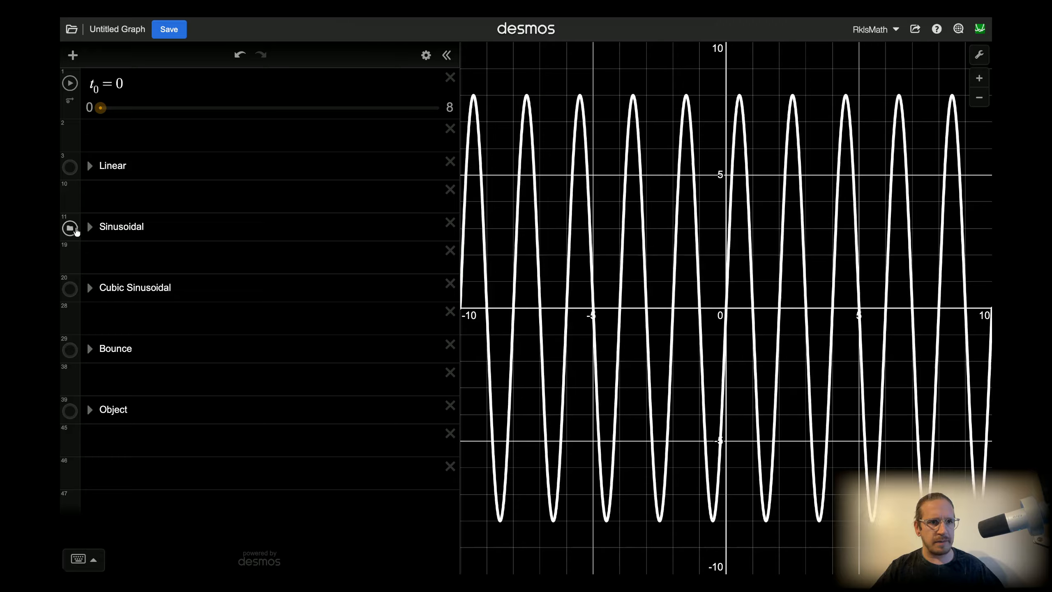
click(90, 227)
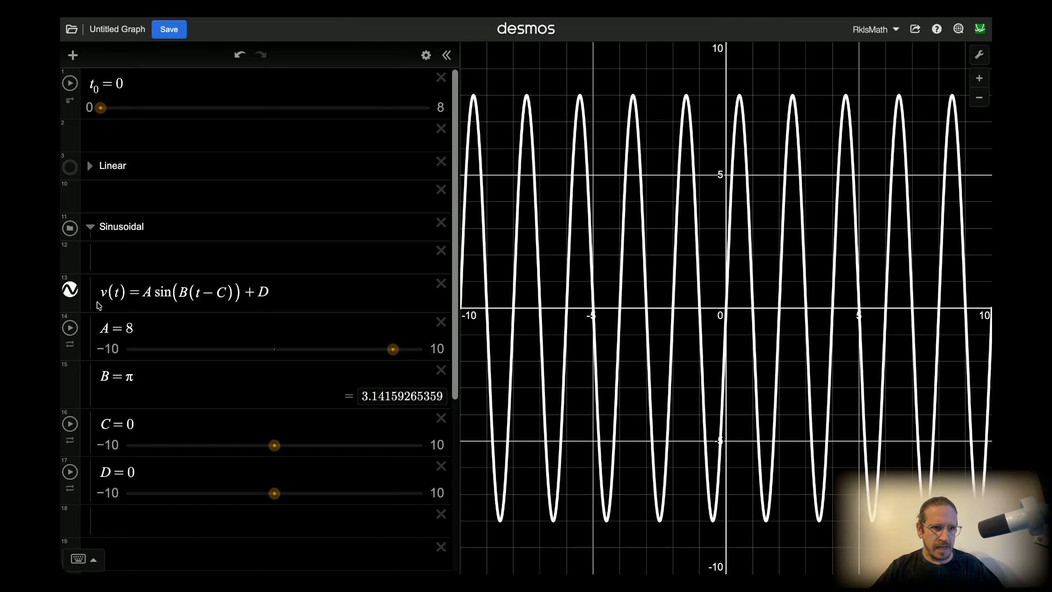
drag(99, 292, 124, 294)
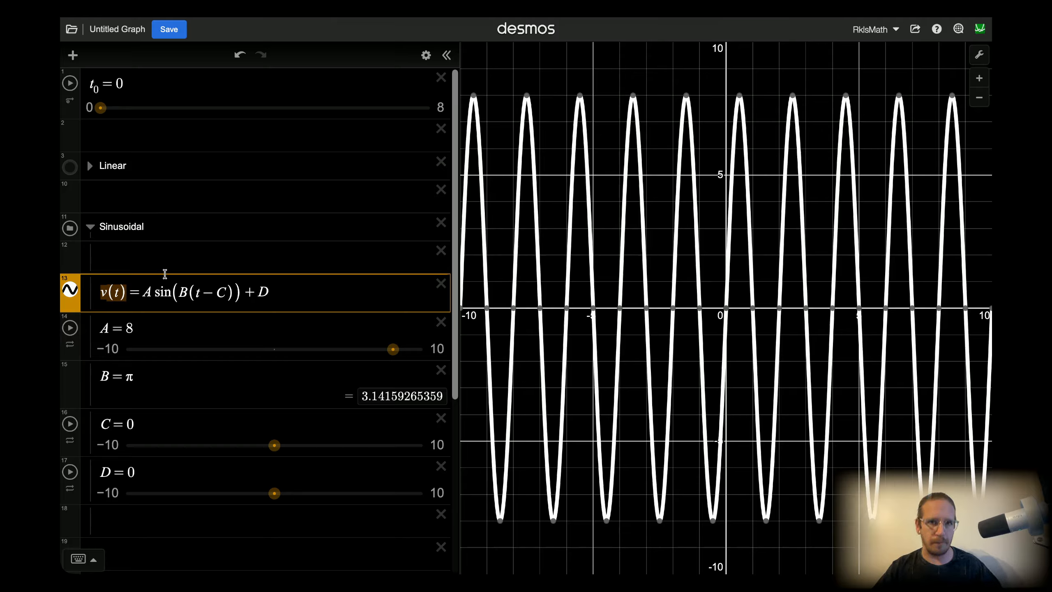
click(550, 85)
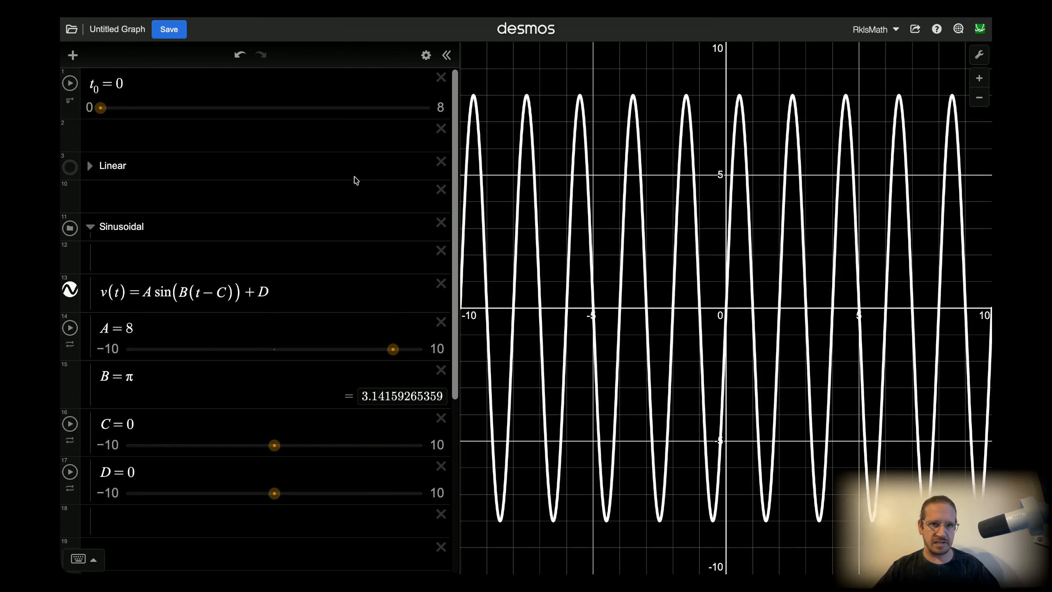
click(324, 330)
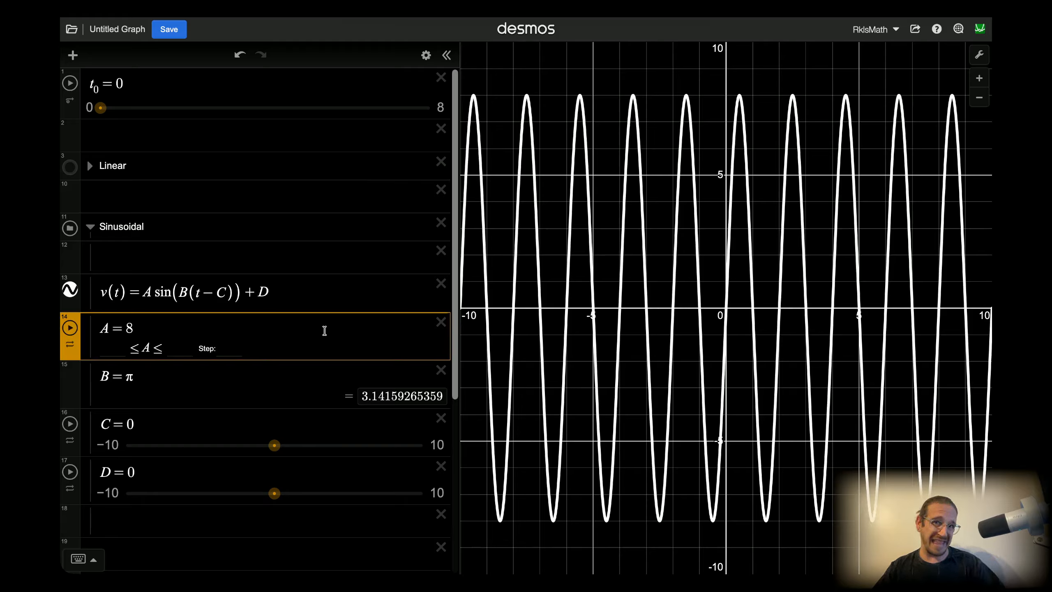
click(255, 387)
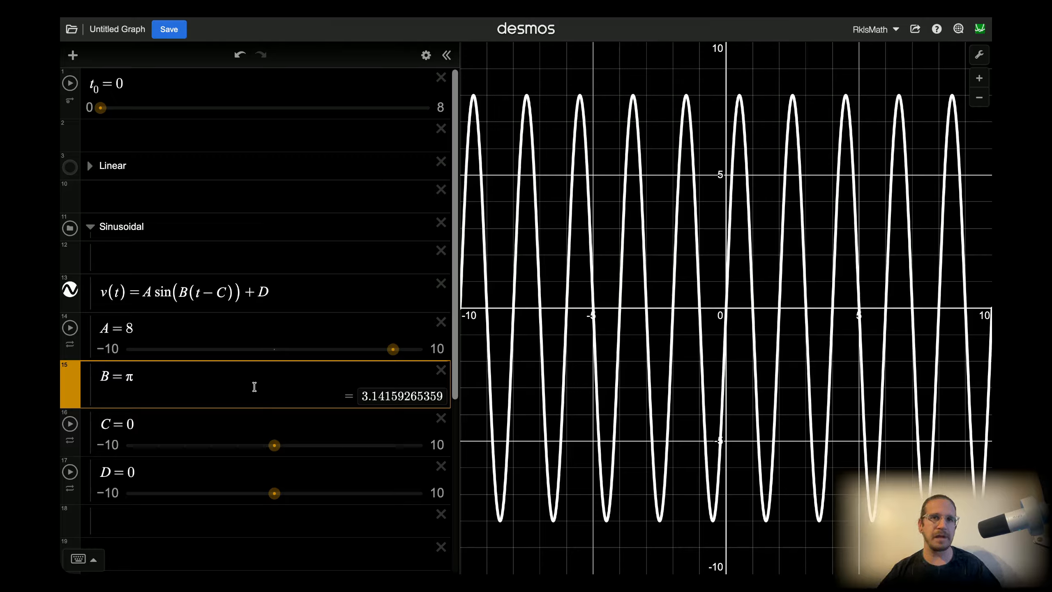
click(224, 427)
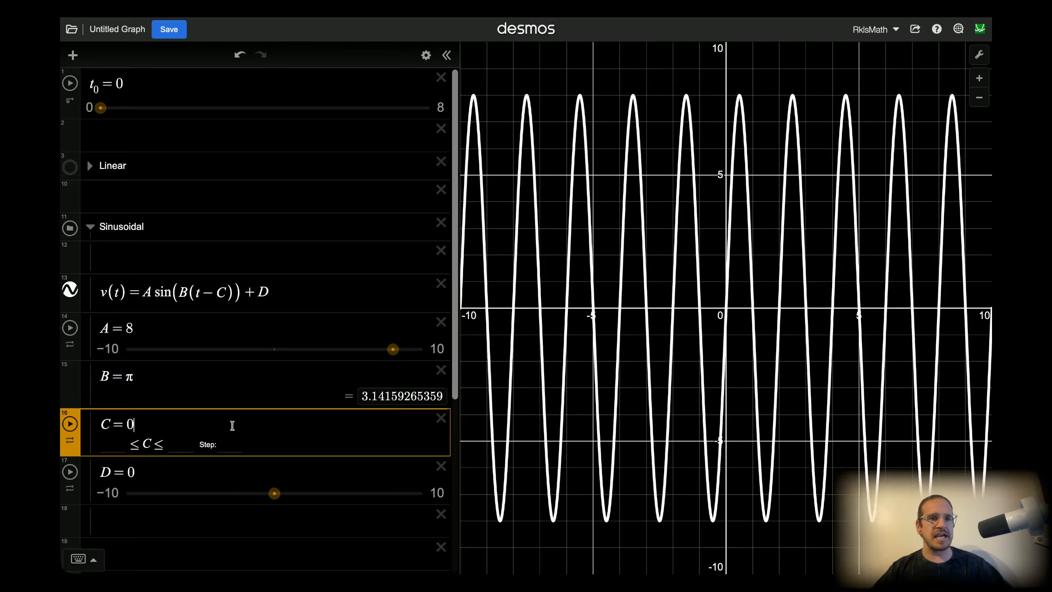
click(236, 379)
- Try shifting the sine curve with the C slider and undo the change
drag(275, 447, 317, 455)
key(ctrl+z)
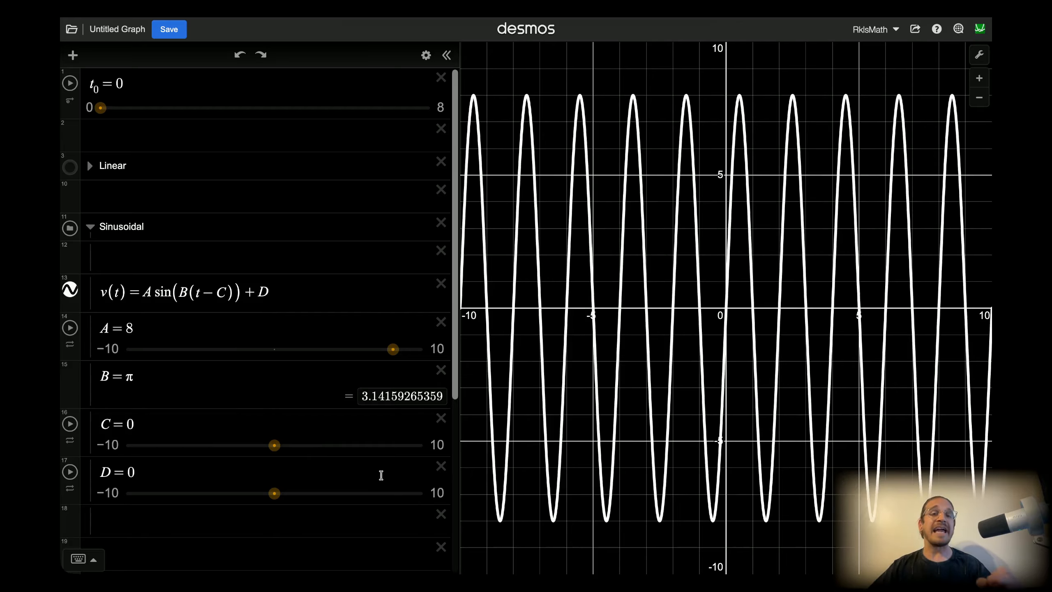
mouse_move(275, 493)
mouse_down()
mouse_move(319, 494)
mouse_move(275, 493)
mouse_up()
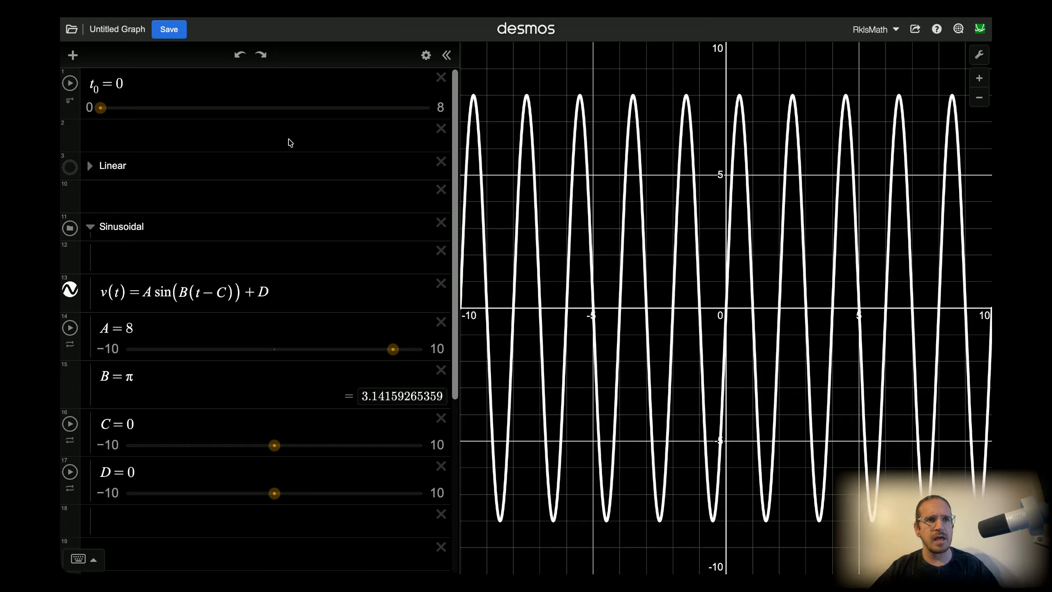
- Hide the Sinusoidal folder's graph and collapse the folder
click(69, 227)
click(90, 227)
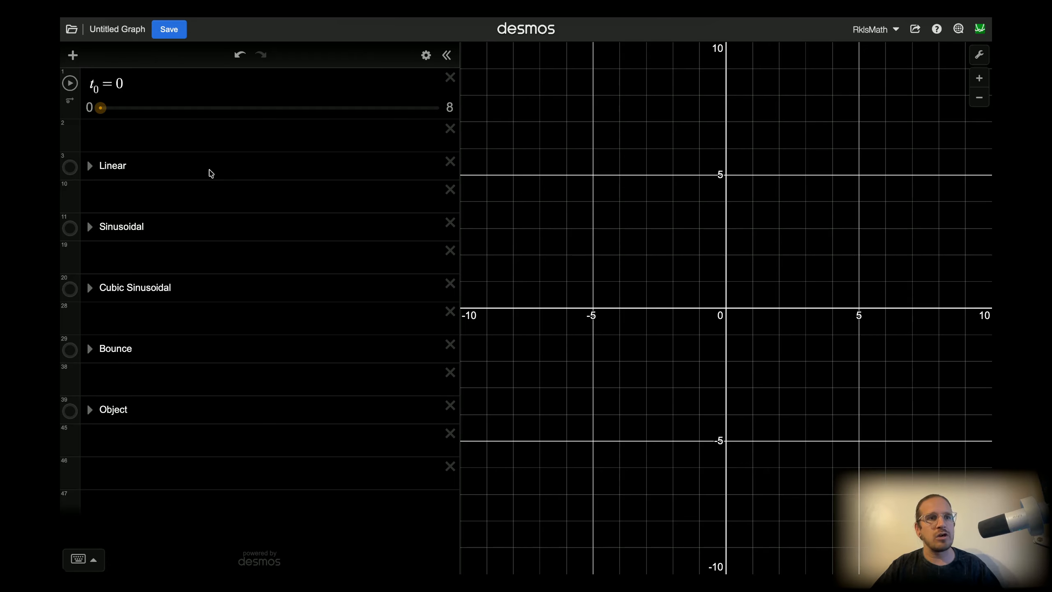
- Show and expand the Cubic Sinusoidal folder and examine the cubed sine part of f(t) = W(sin(X(t − Y)))³ + Z
click(75, 295)
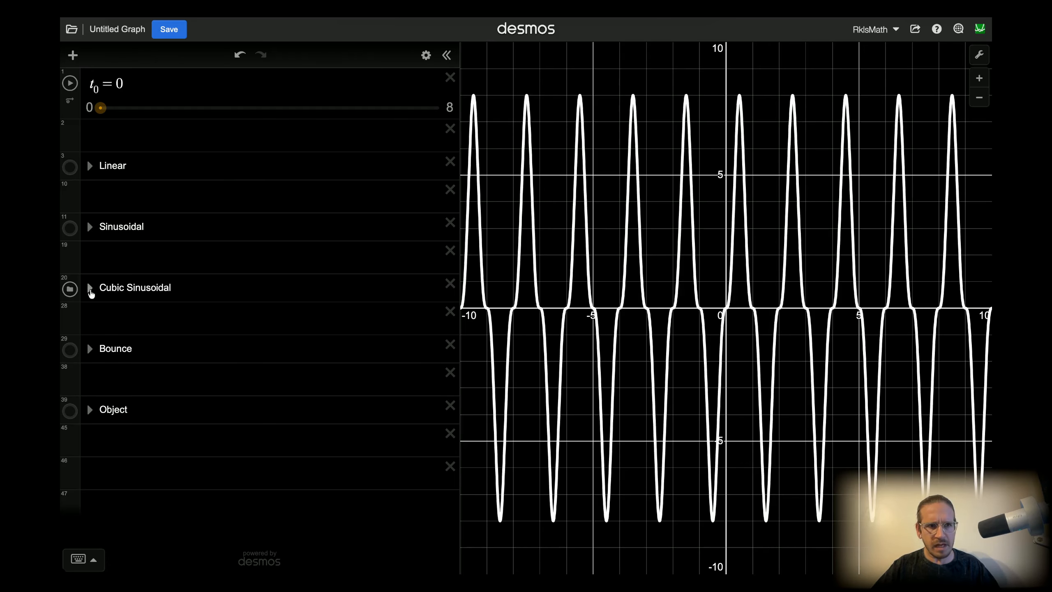
click(89, 287)
scroll(306, 228, down, 1)
scroll(281, 226, down, 3)
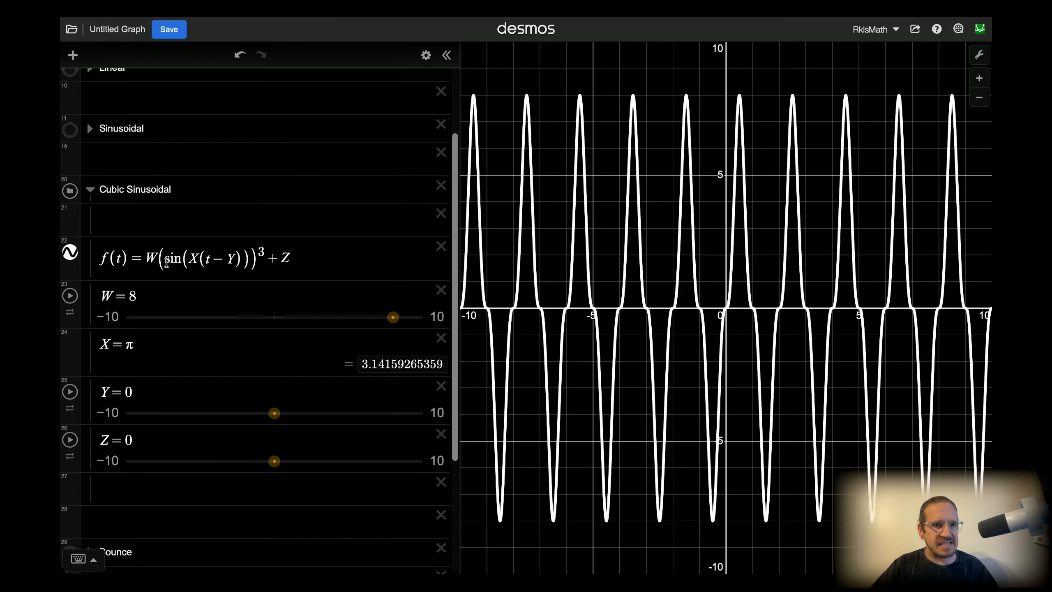
click(193, 259)
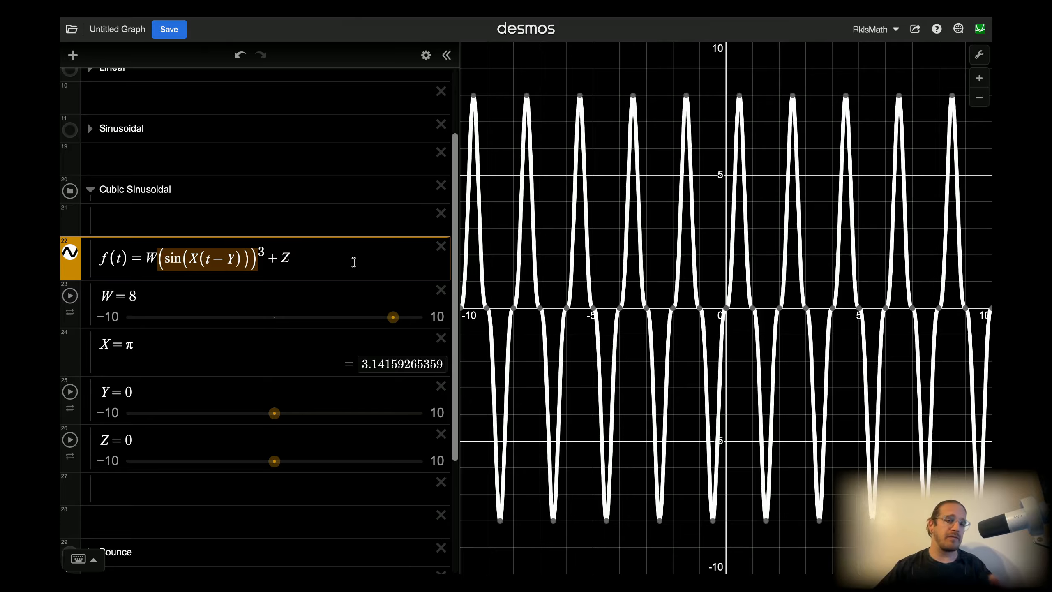
click(317, 220)
click(560, 86)
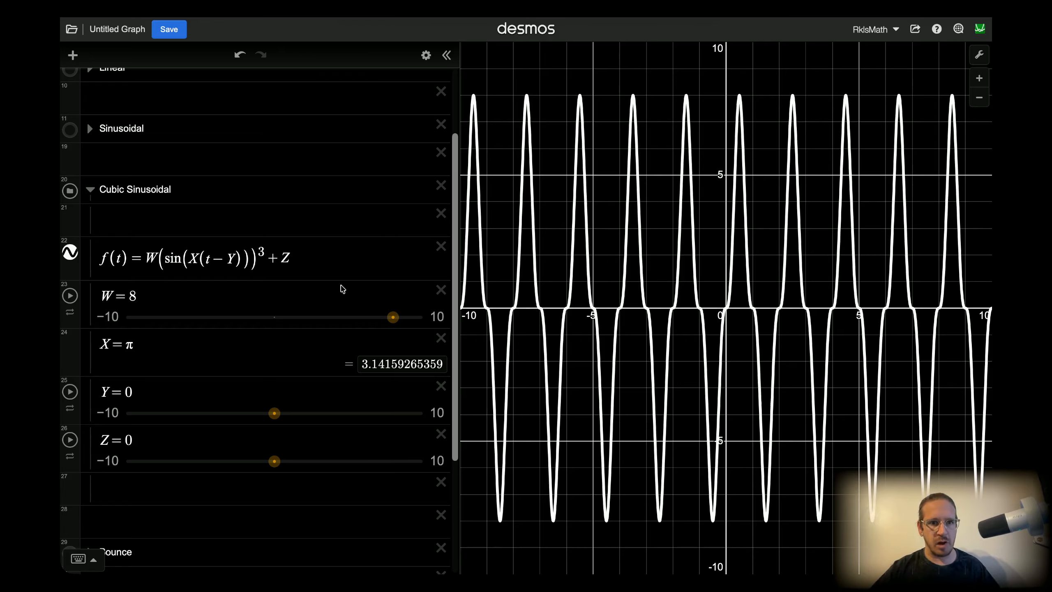
- Examine the cubic sine function's W, X, Y and Z parameters and its f(t) name, and hide and collapse the folder
click(332, 297)
click(262, 355)
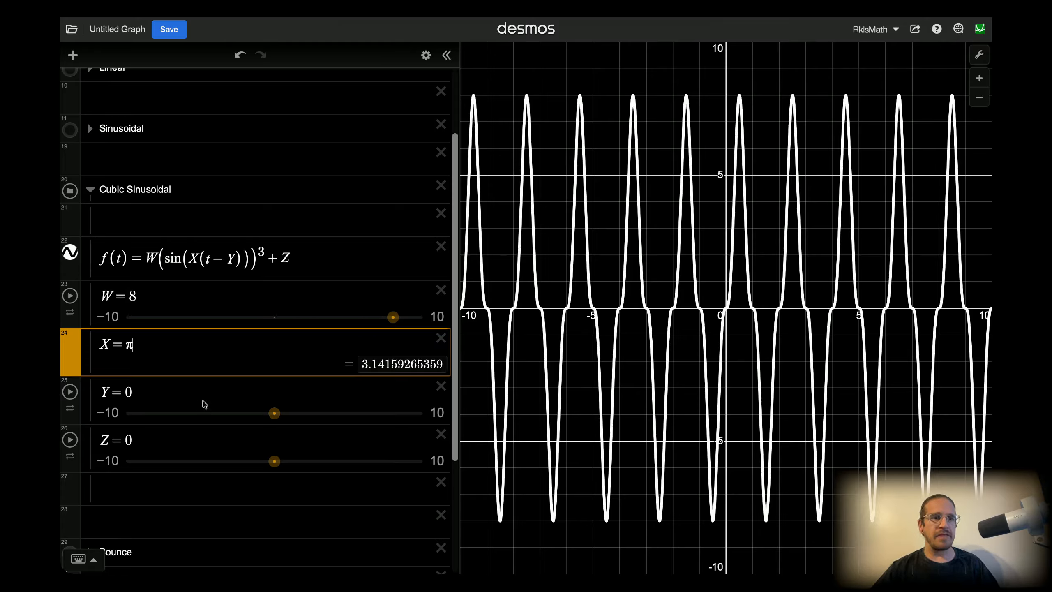
click(205, 404)
click(209, 433)
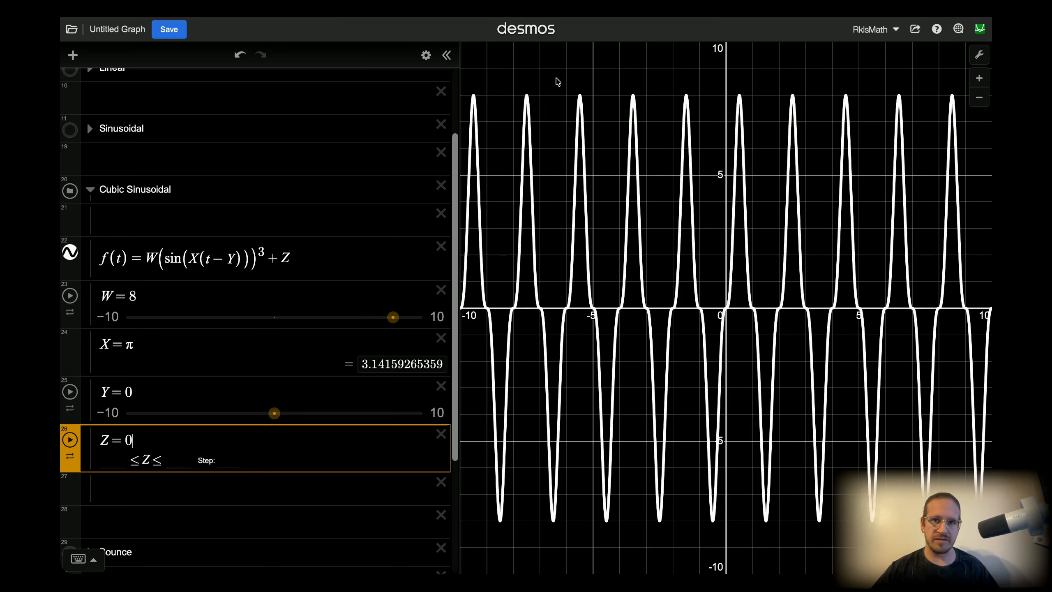
click(557, 83)
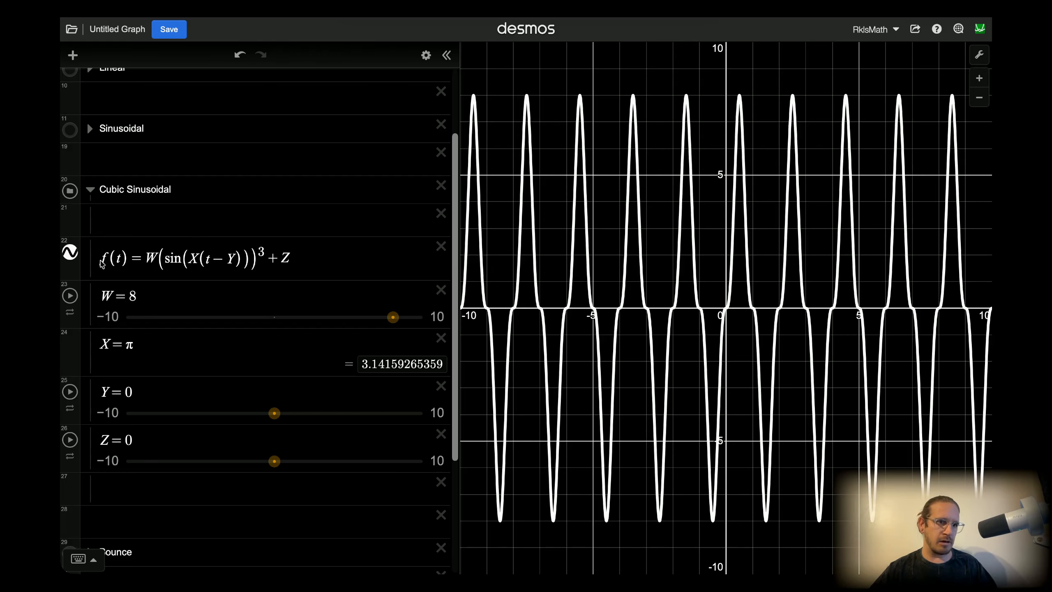
click(111, 260)
drag(111, 260, 117, 260)
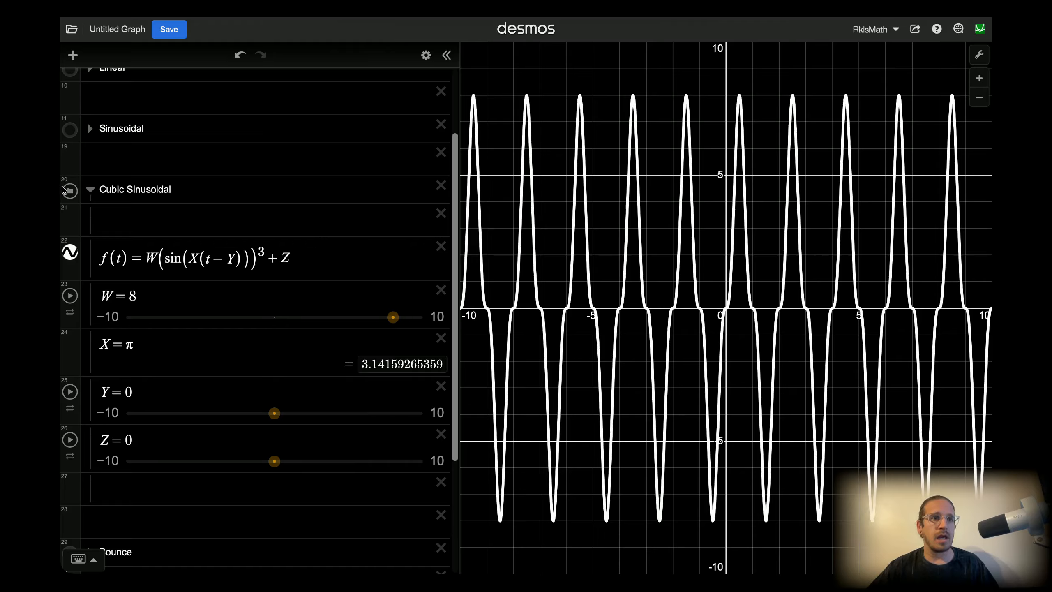
click(69, 191)
click(90, 189)
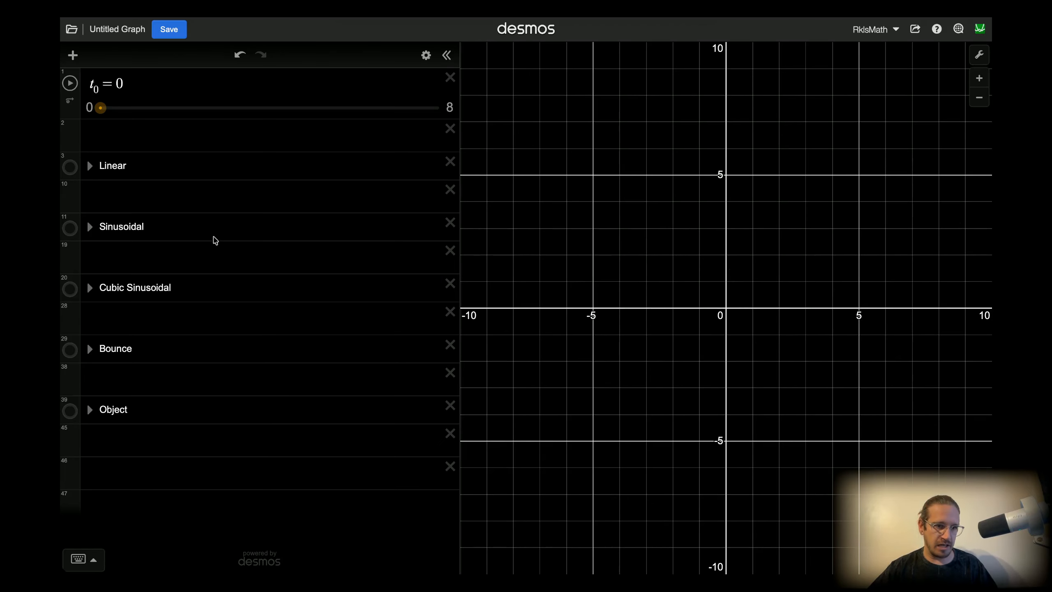
- Show and expand the Bounce folder and examine f(t) = Me^(−nt)|sin(αt(1 + βt))| with its M, n, α and β sliders
click(70, 350)
click(89, 349)
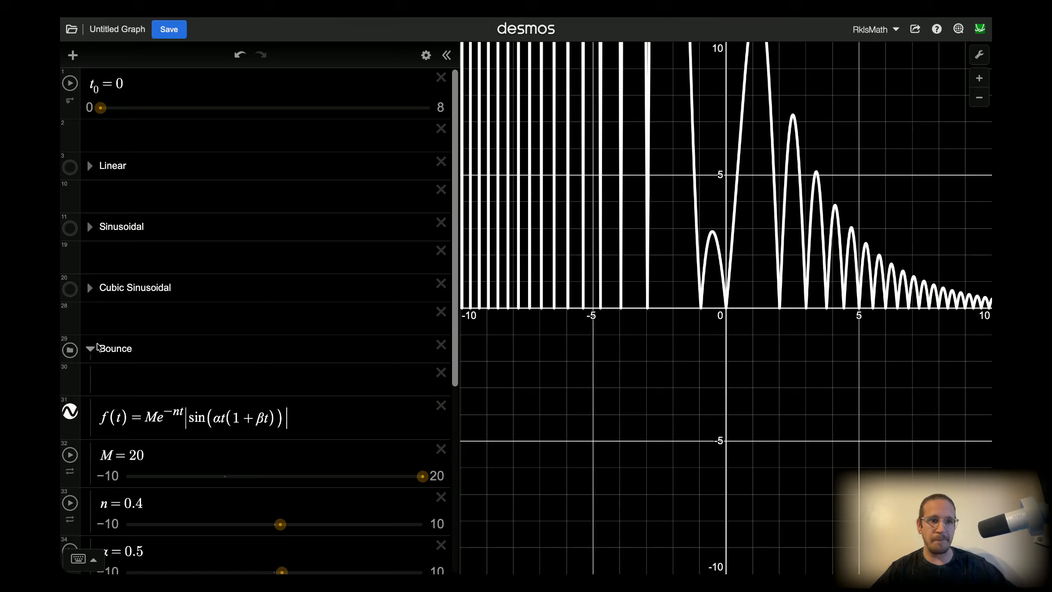
scroll(210, 272, down, 4)
scroll(209, 272, down, 1)
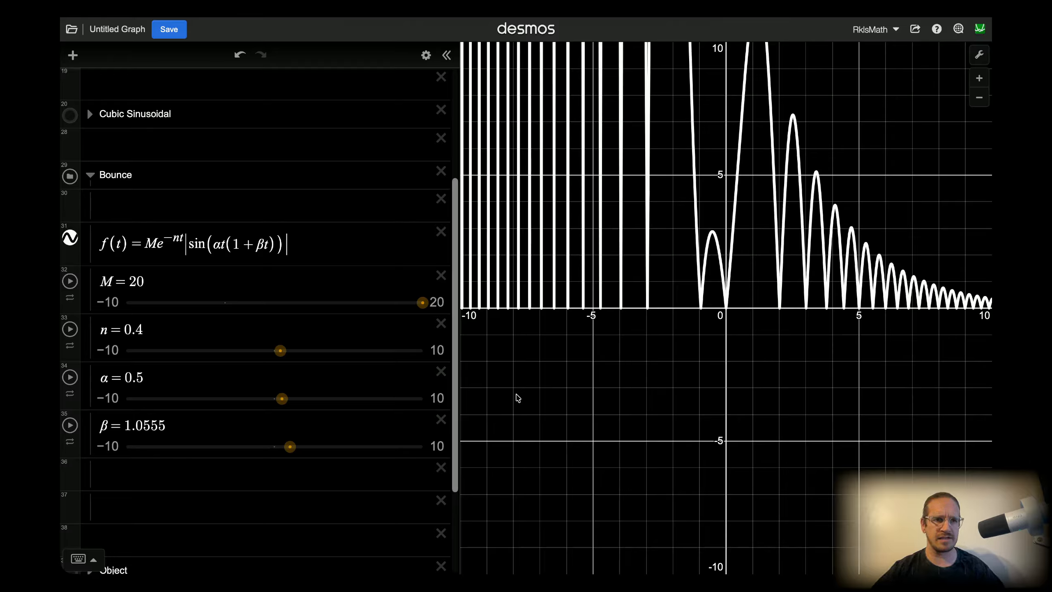
click(309, 308)
click(213, 327)
click(187, 379)
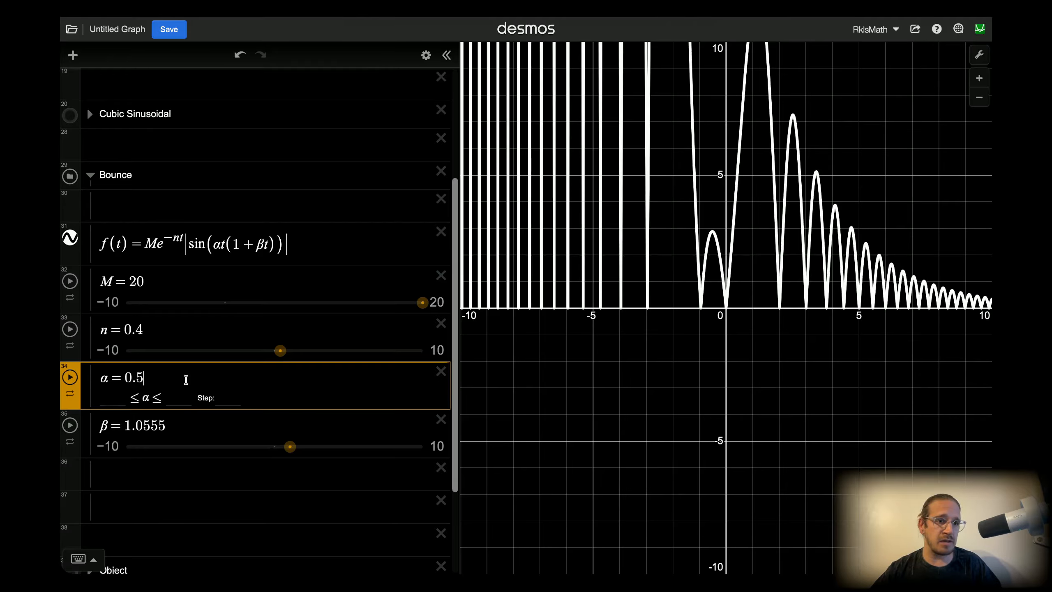
click(188, 425)
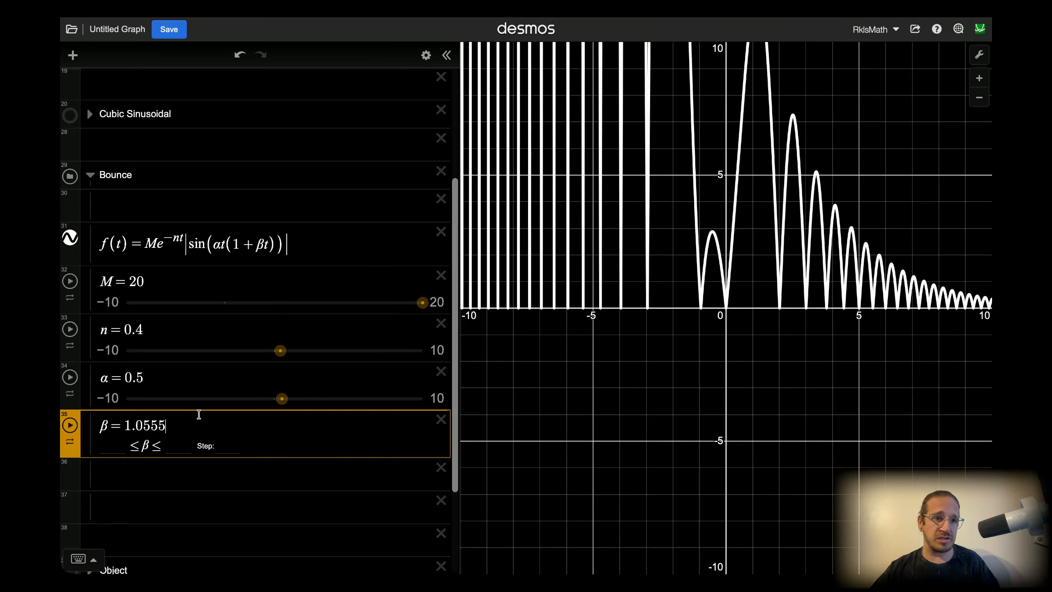
click(200, 283)
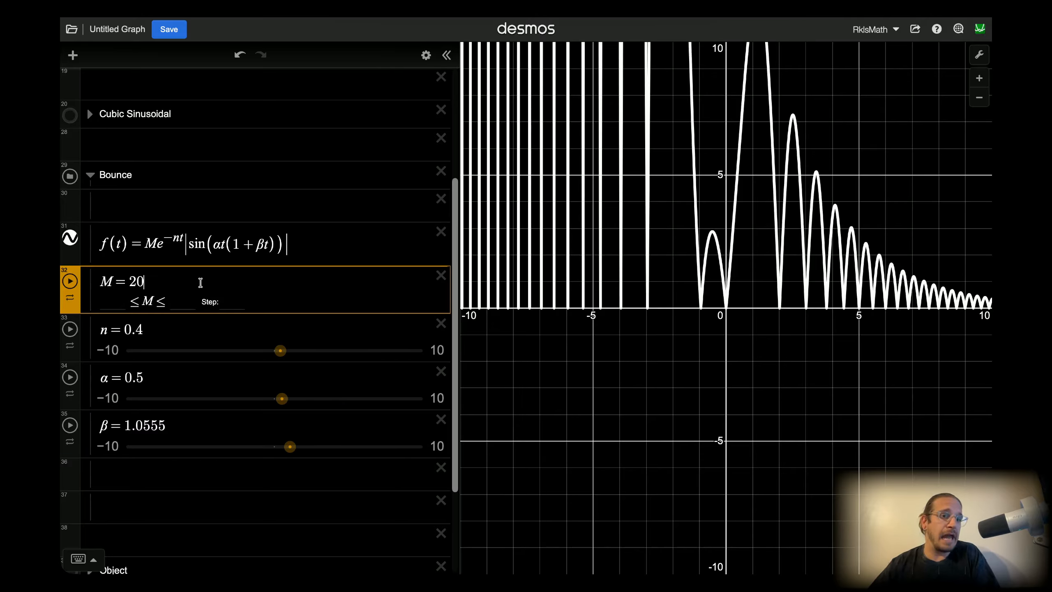
click(195, 339)
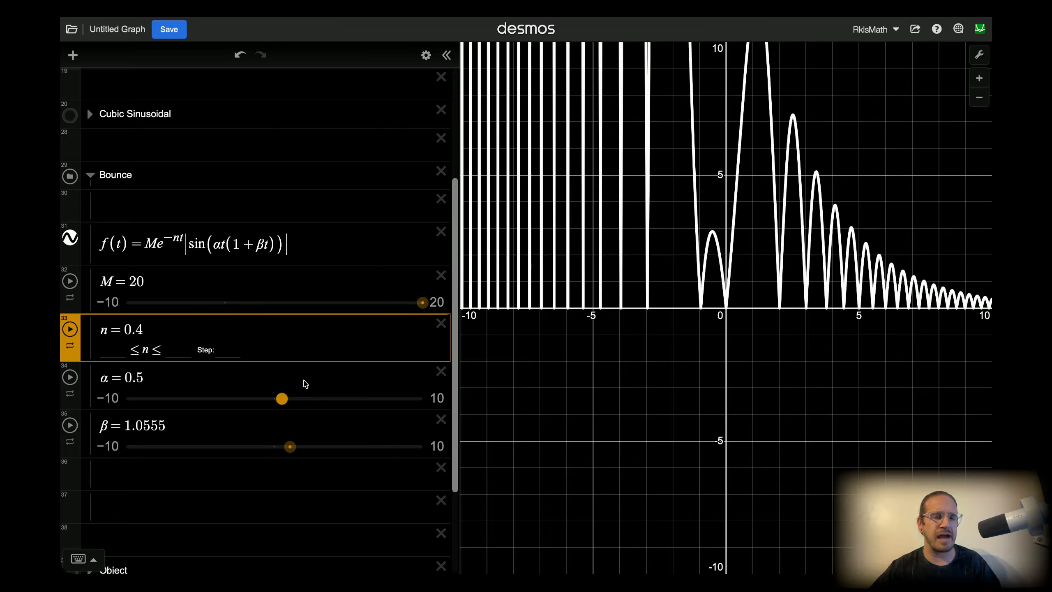
click(546, 384)
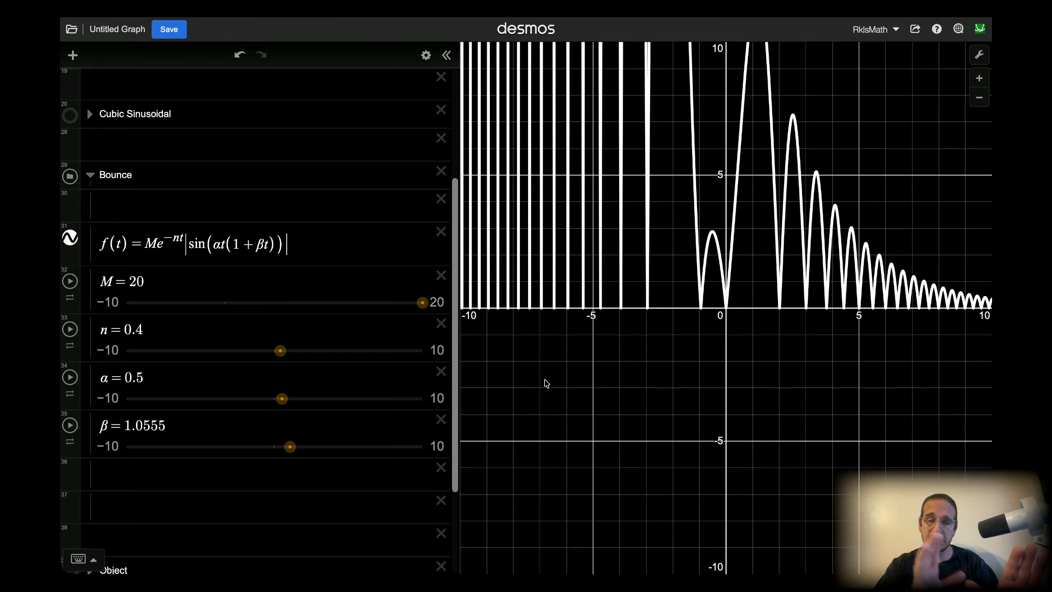
- Try lowering the bounce function's β slider to 0.2 and undo the change
mouse_move(292, 448)
mouse_down()
mouse_move(324, 450)
mouse_move(249, 458)
mouse_move(277, 458)
mouse_up()
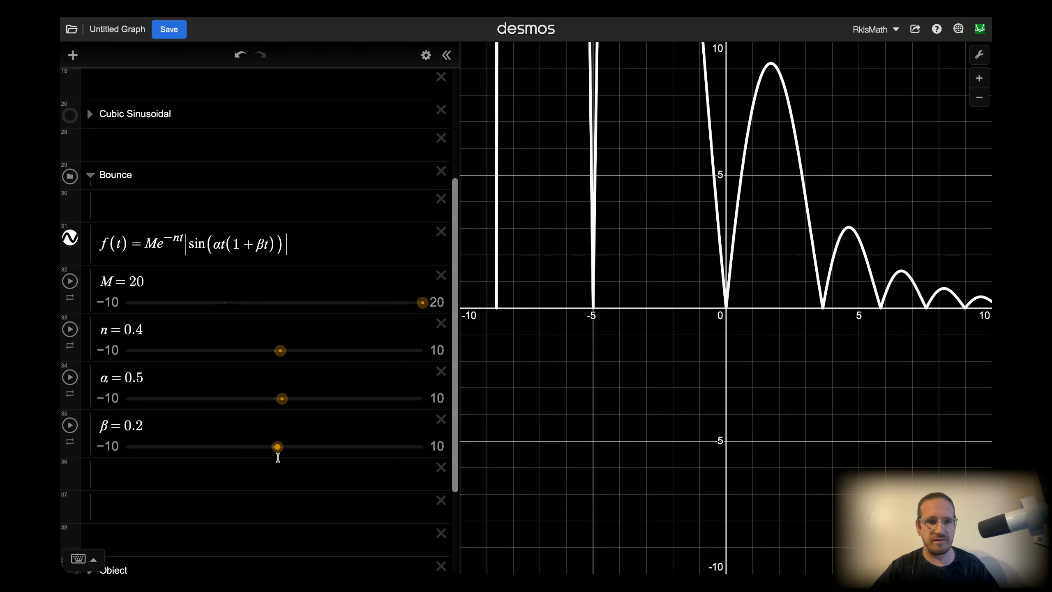
key(ctrl+z)
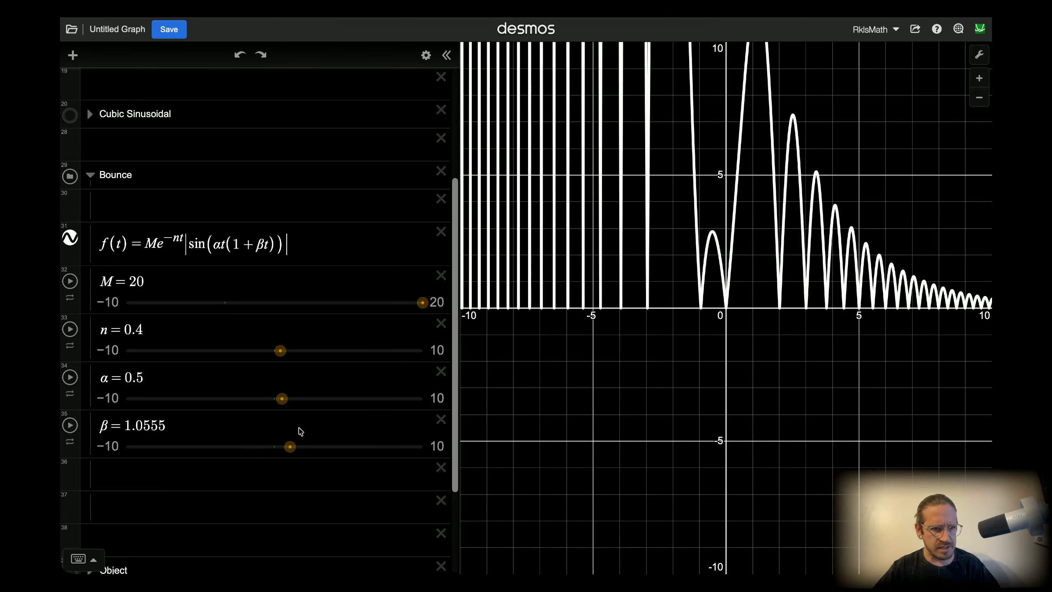
- Examine the f(t) name of the bounce function, and hide and collapse the Bounce folder
click(113, 245)
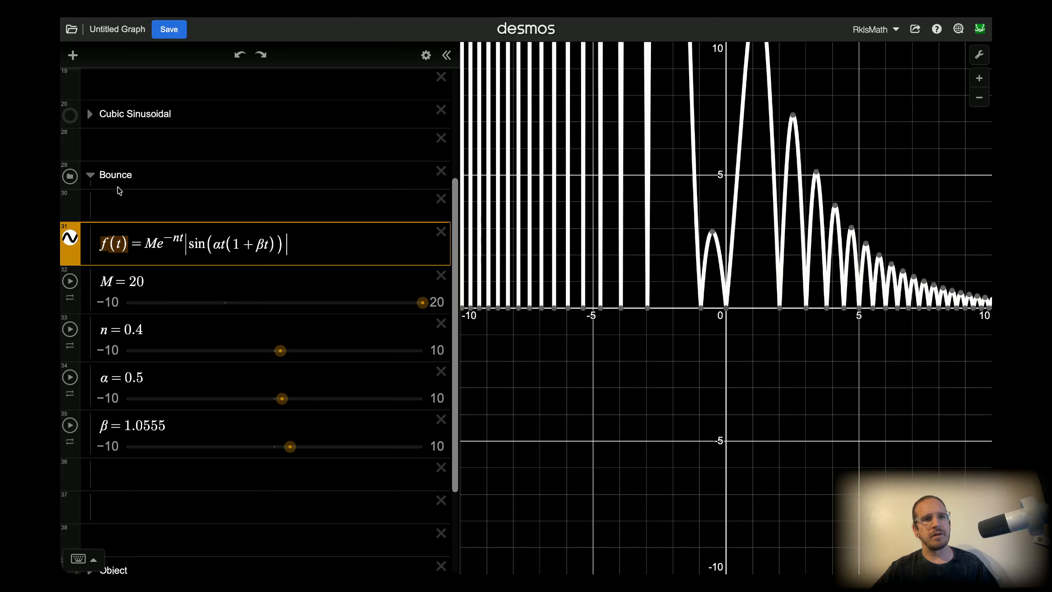
click(681, 394)
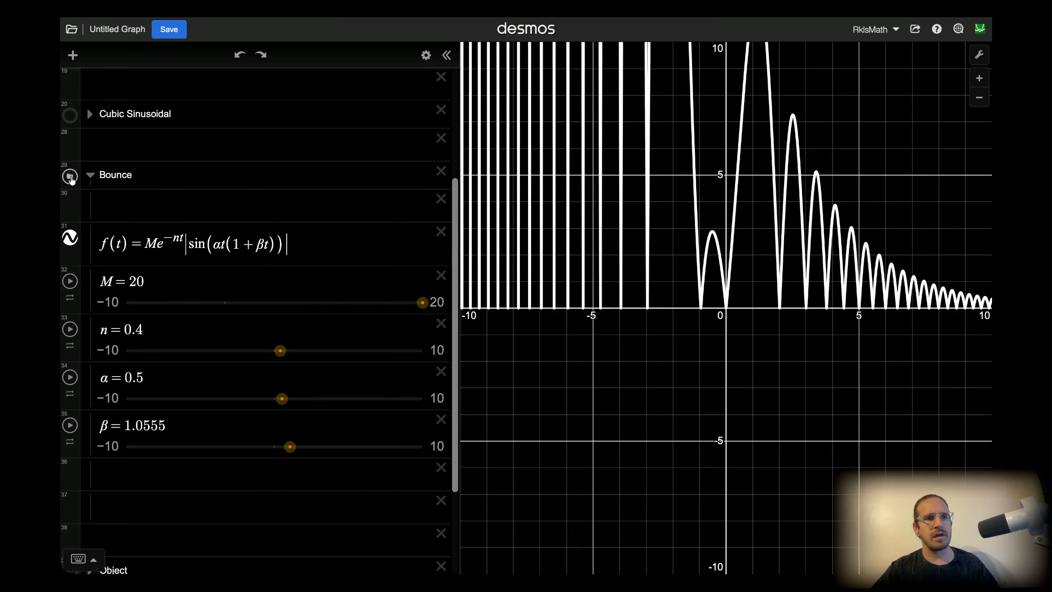
click(70, 176)
click(90, 175)
- Show and expand the Object folder and examine the point (h(t_0), v(t_0)) and the circle (h(t_0) + cos t, v(t_0) + sin t)
click(70, 410)
click(92, 412)
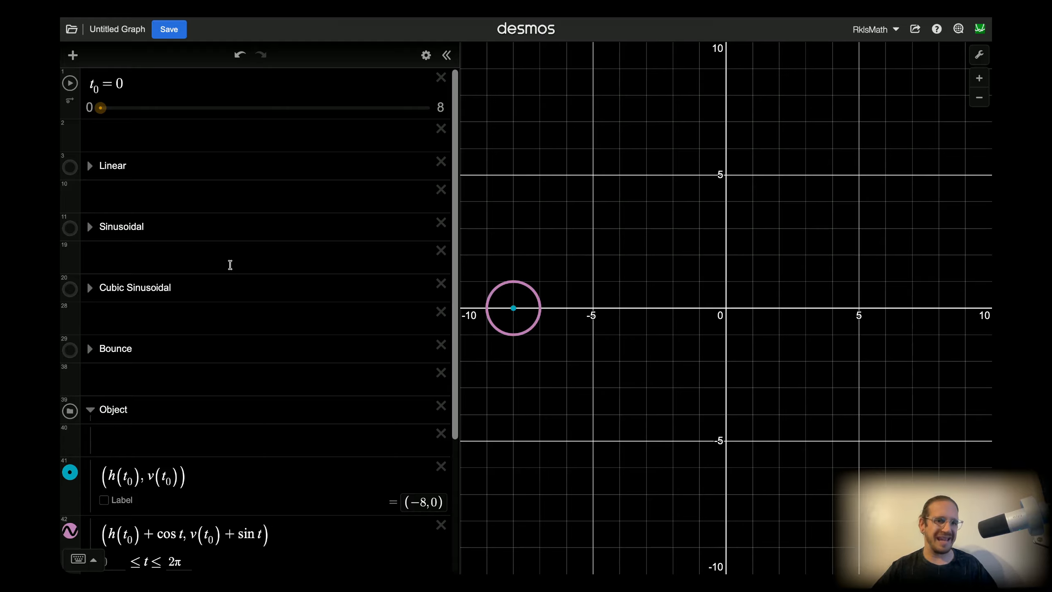
scroll(230, 265, down, 5)
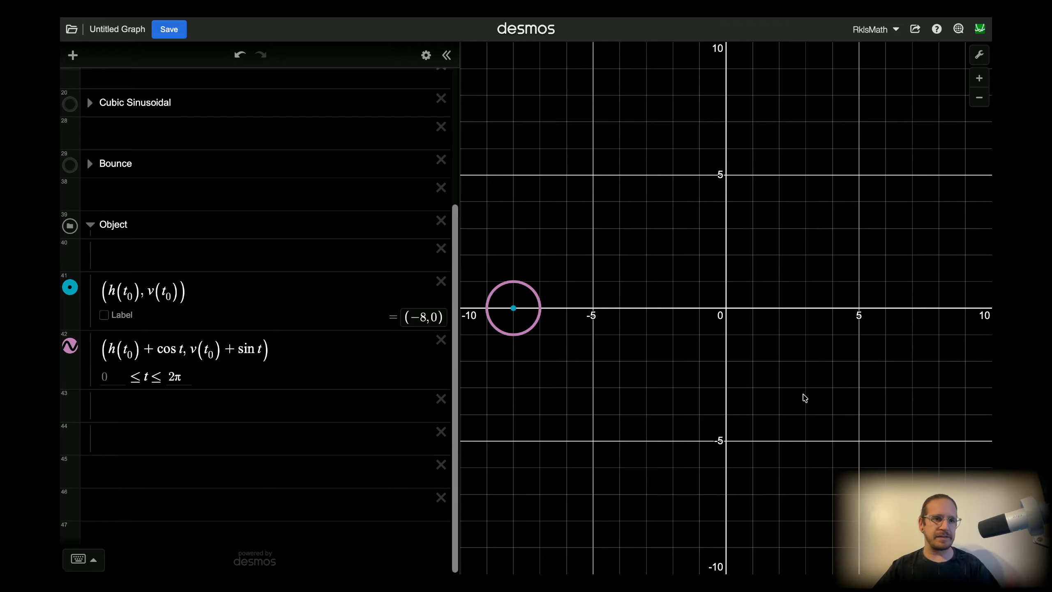
click(329, 356)
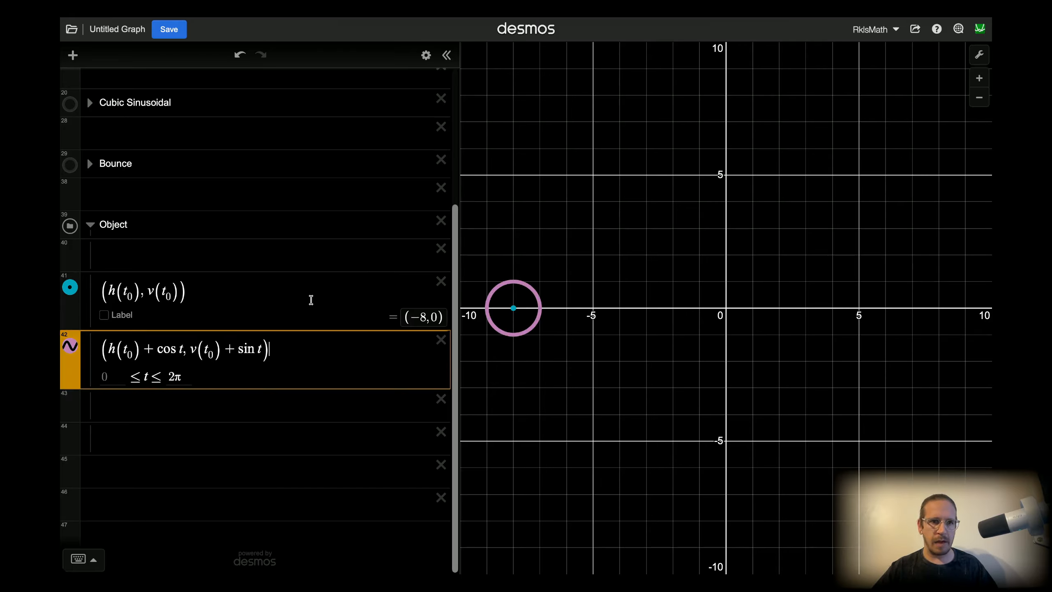
click(311, 300)
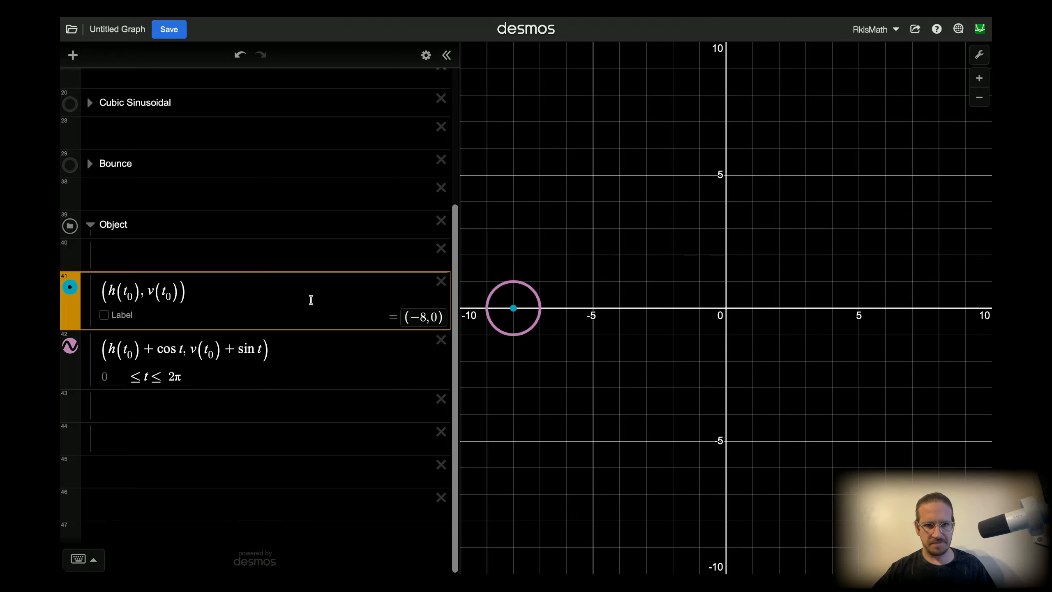
click(518, 223)
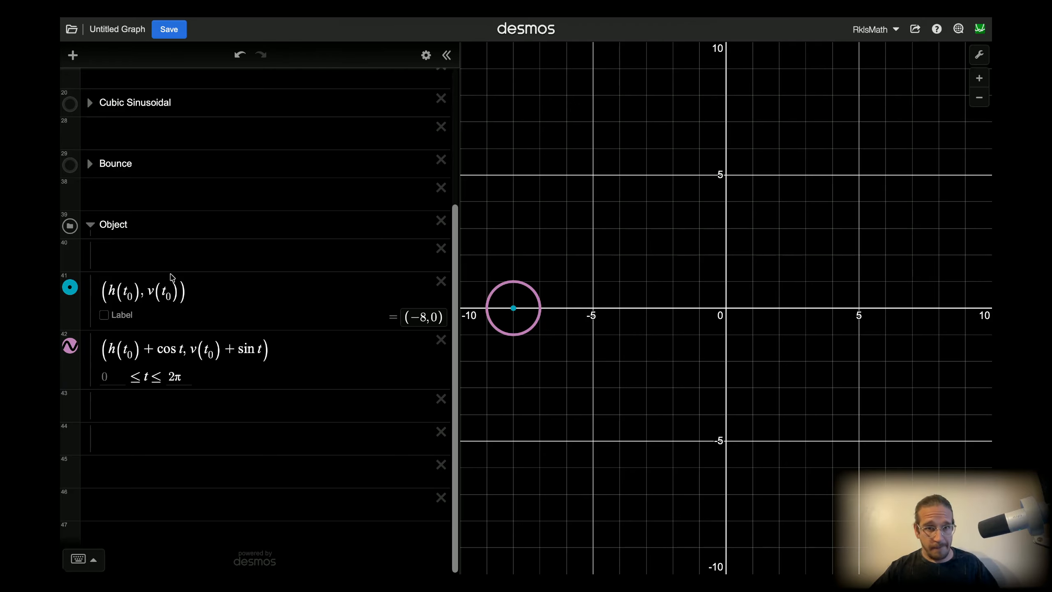
- Play the t_0 slider through to 8 to watch the object move, and reset it to 0
scroll(310, 231, up, 5)
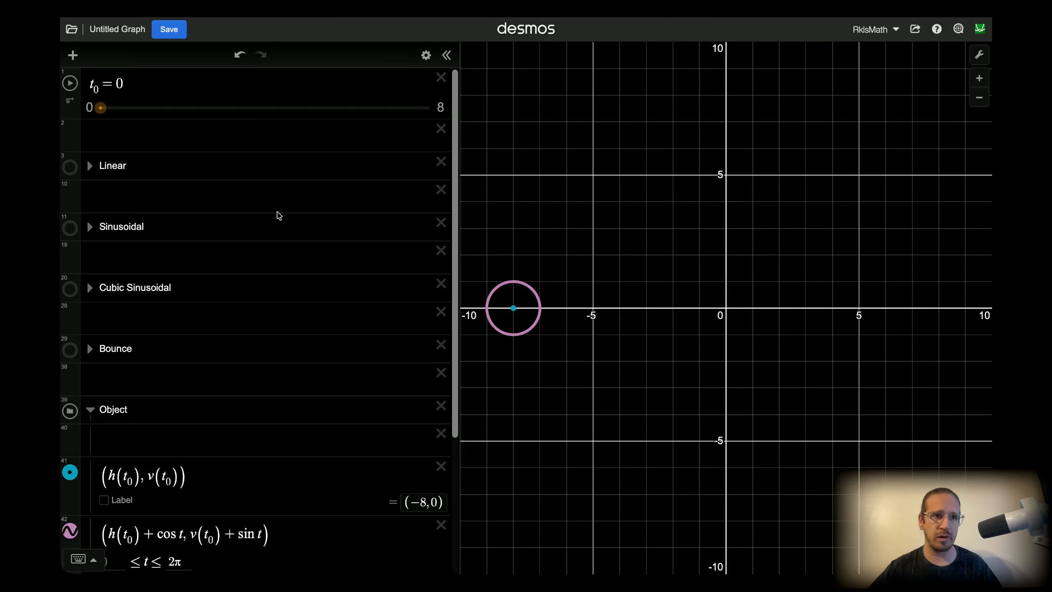
click(70, 84)
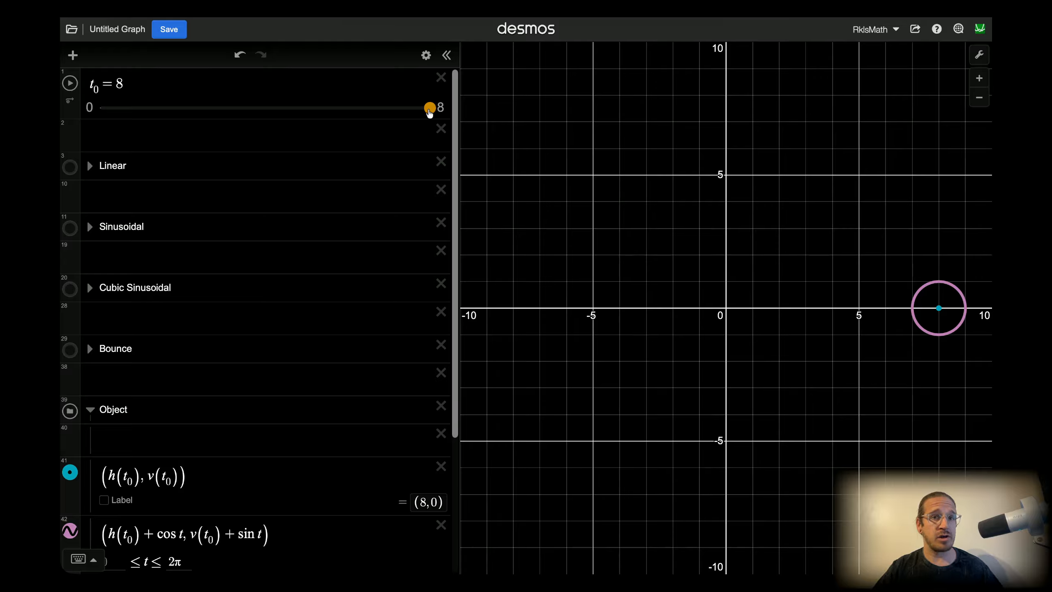
drag(429, 108, 99, 108)
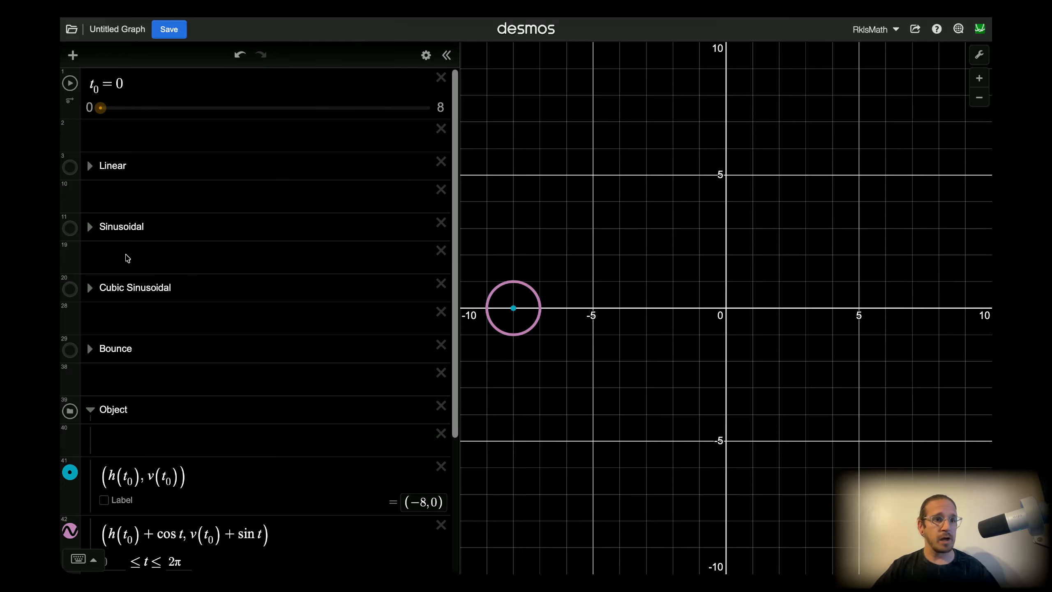
- Expand the Sinusoidal folder, rename its function from v(t) to f(t), and collapse the folder
click(91, 229)
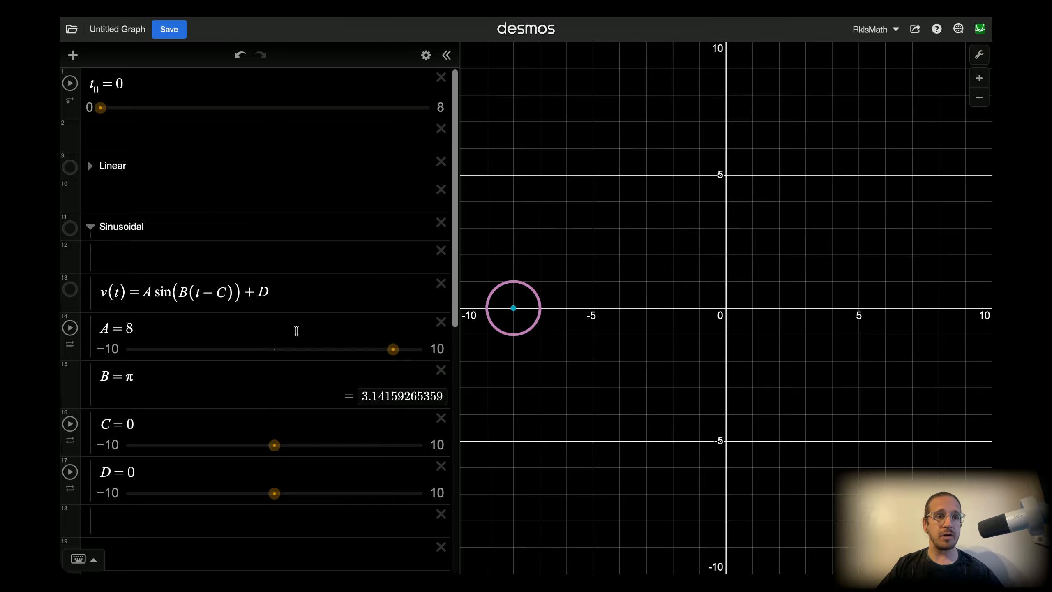
click(104, 297)
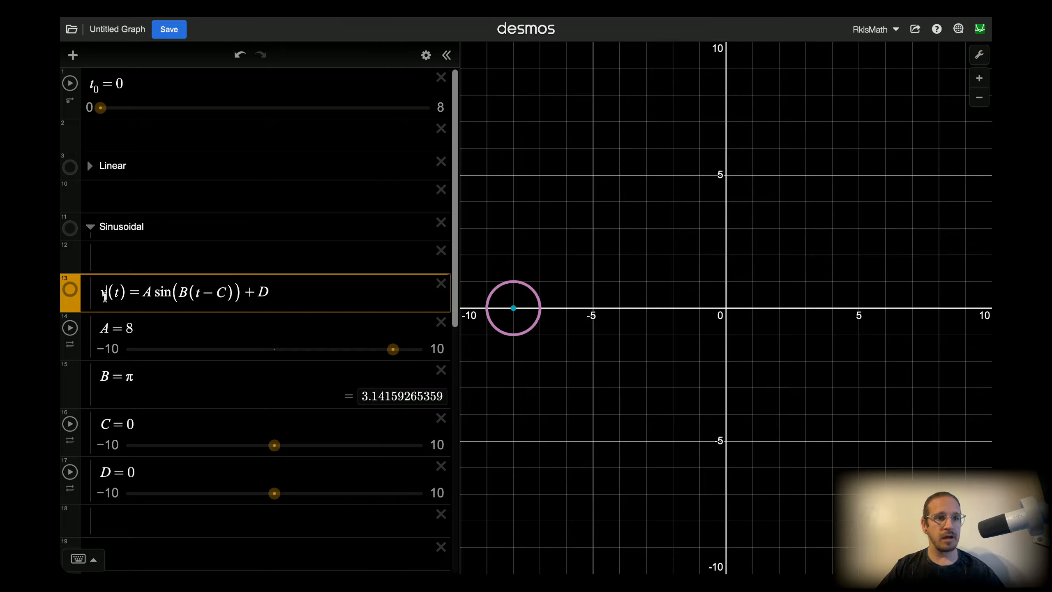
key(BackSpace)
text(f)
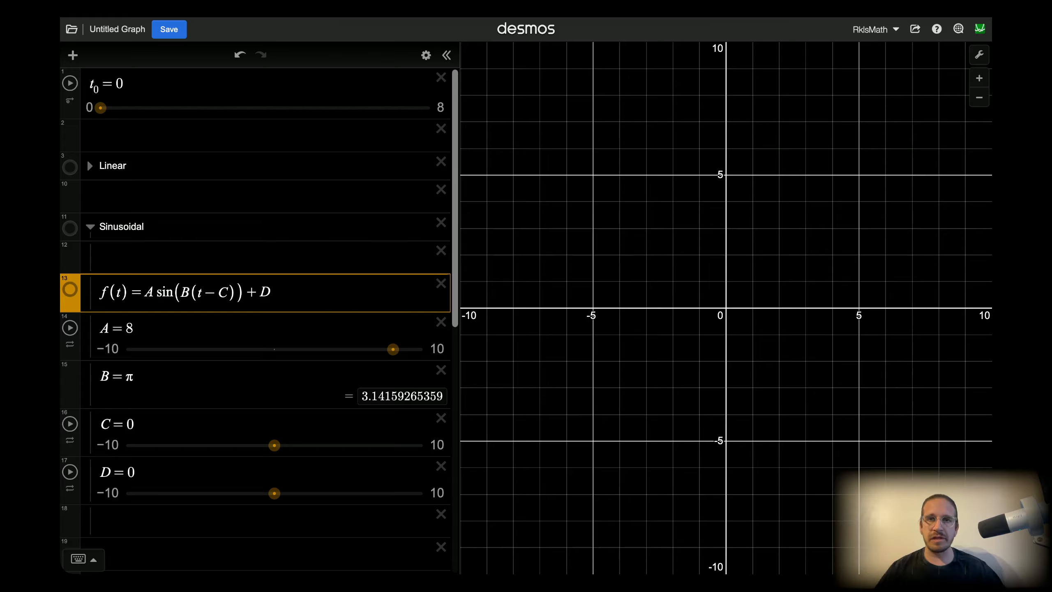
click(652, 203)
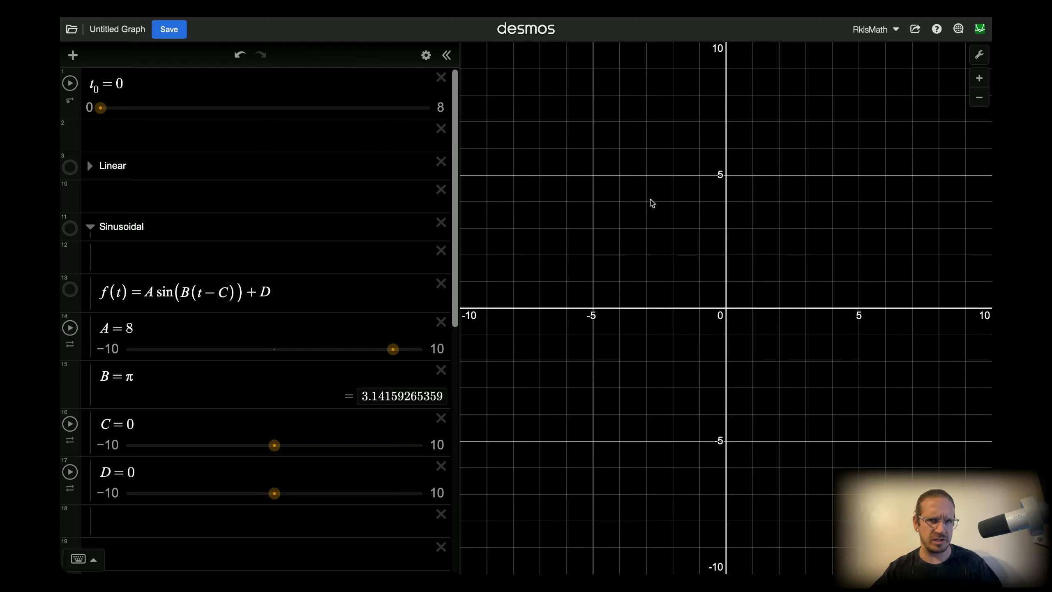
click(90, 226)
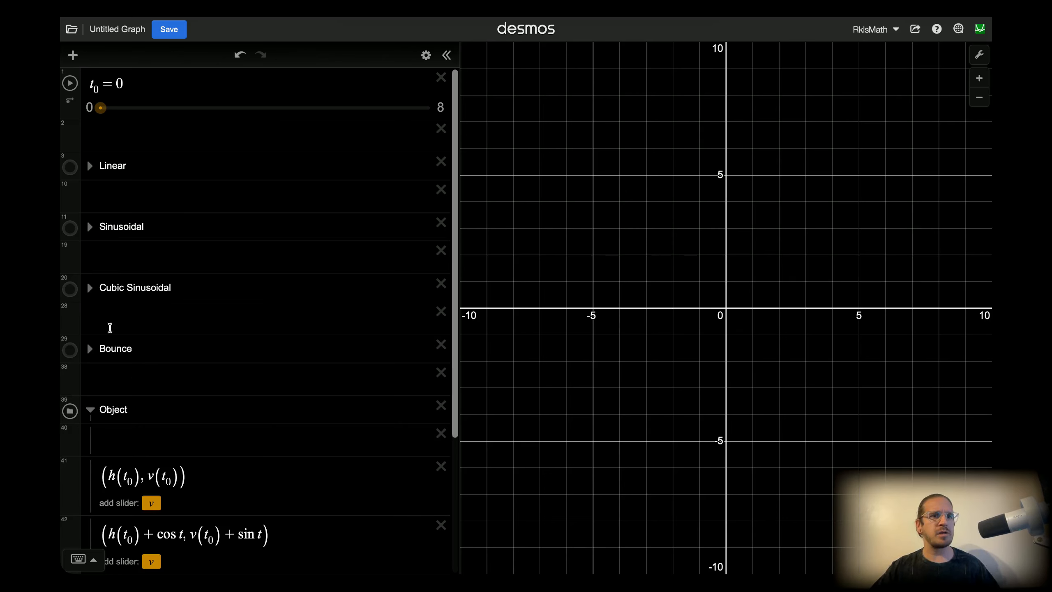
- Expand the Cubic Sinusoidal folder and rename its function from f(t) to v(t)
click(89, 288)
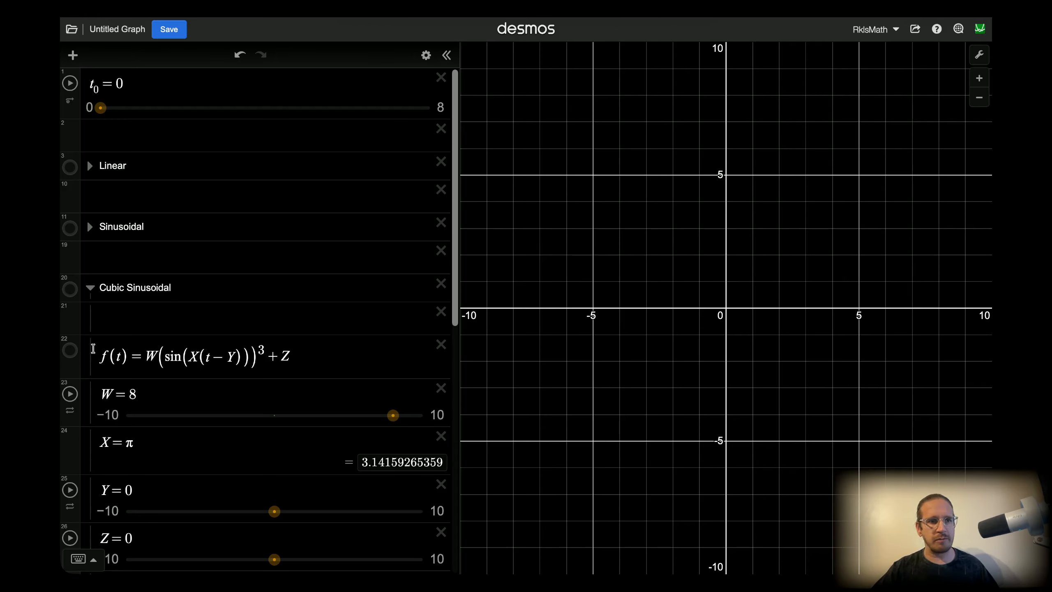
click(107, 354)
key(BackSpace)
text(v)
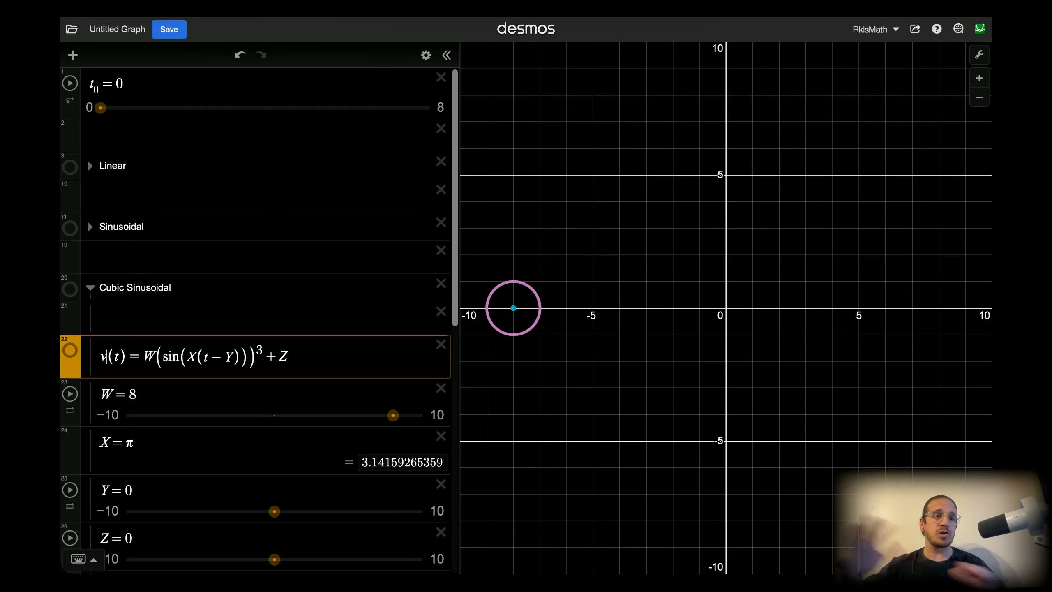
- Collapse the Cubic Sinusoidal folder, play the t_0 slider through to 8 to watch the object move, and reset it to 0
click(649, 205)
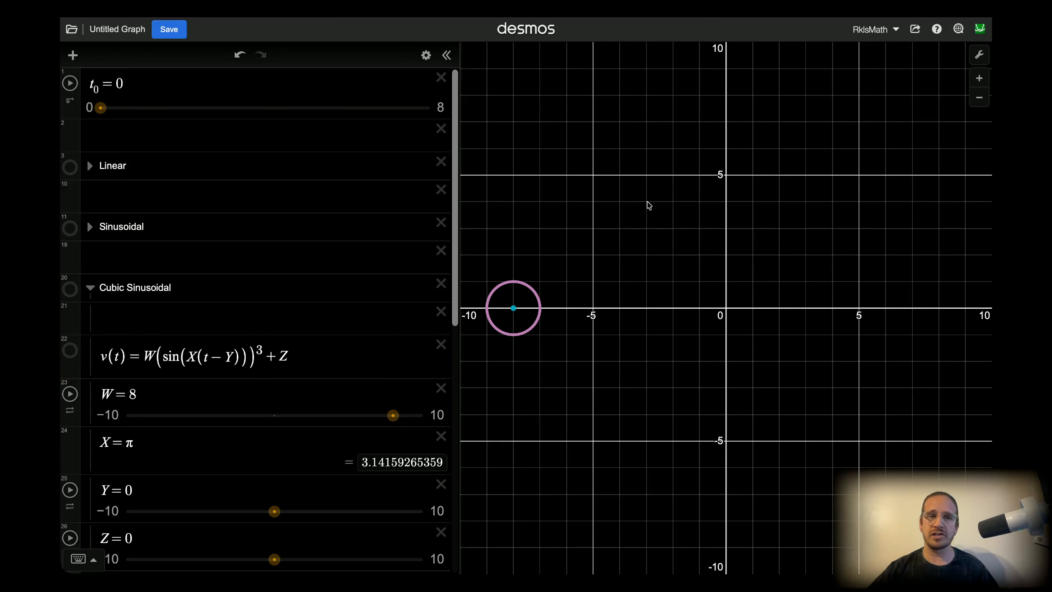
click(95, 289)
click(69, 83)
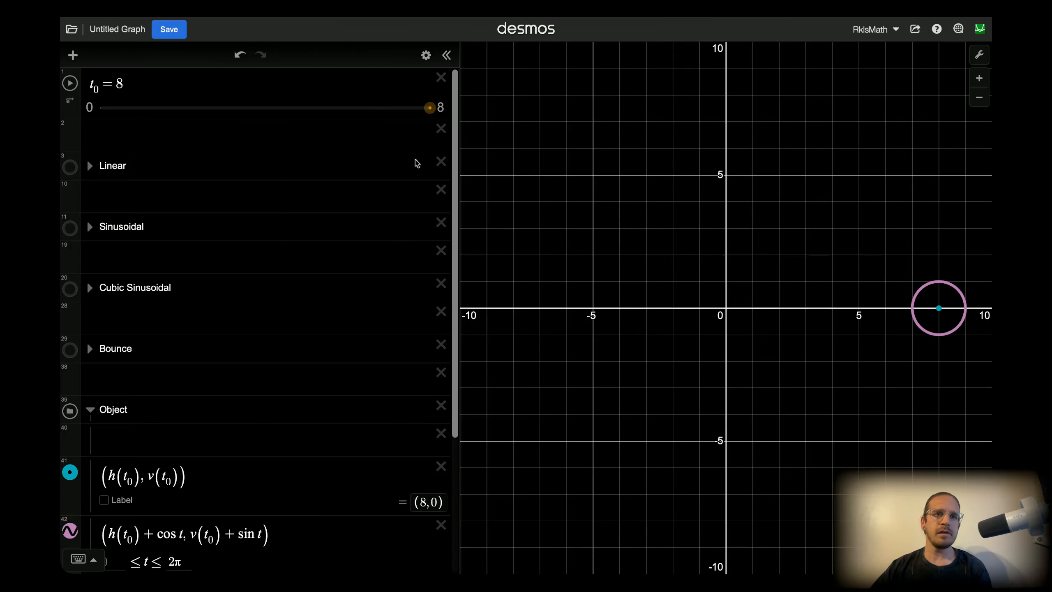
drag(429, 107, 100, 108)
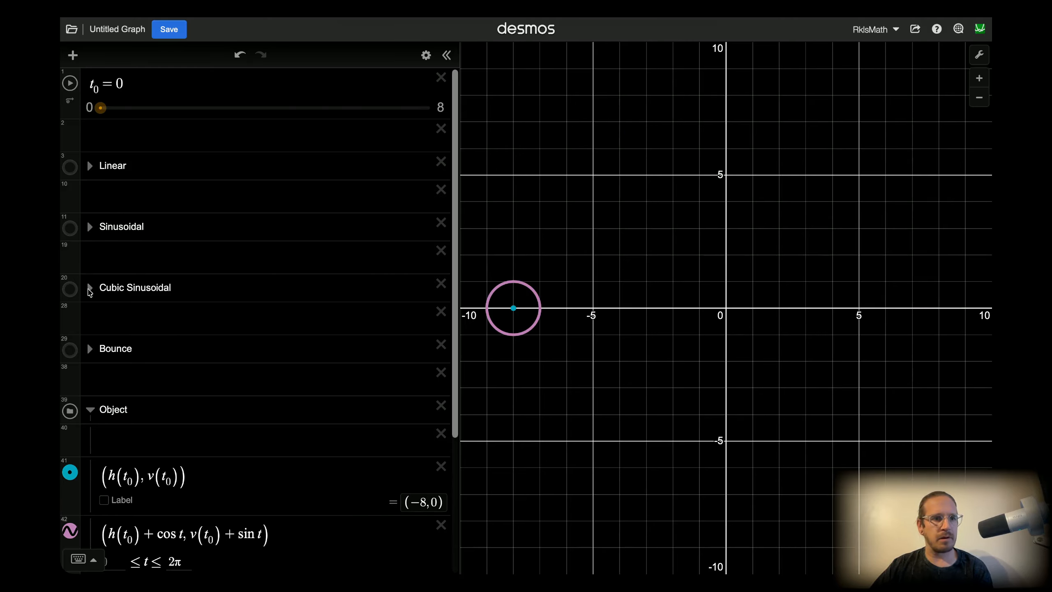
- Expand the Cubic Sinusoidal folder, rename its function from v(t) to f(t), and collapse the folder
click(90, 288)
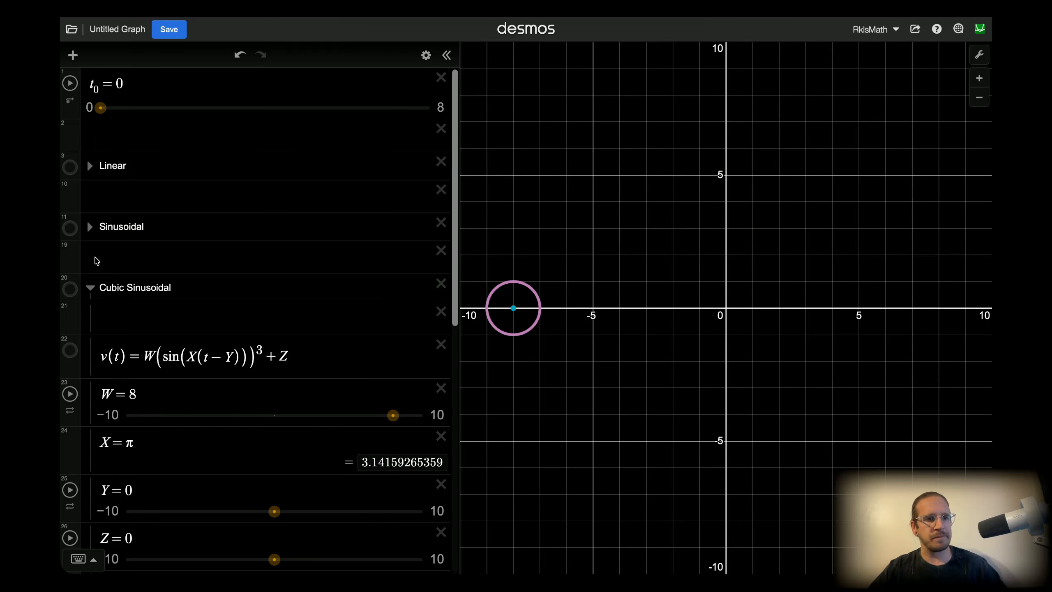
click(109, 357)
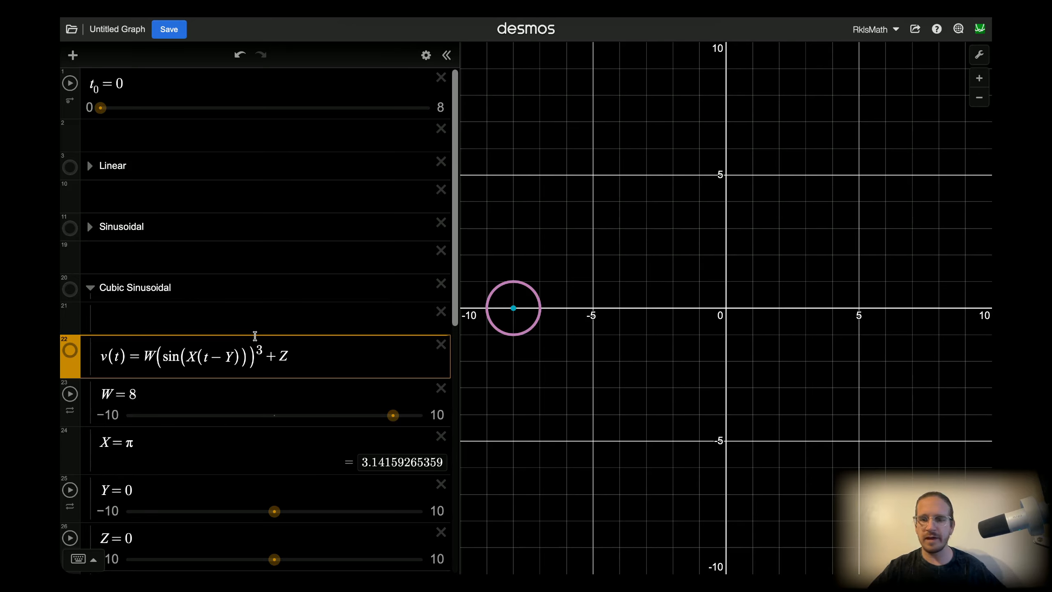
key(BackSpace)
text(f)
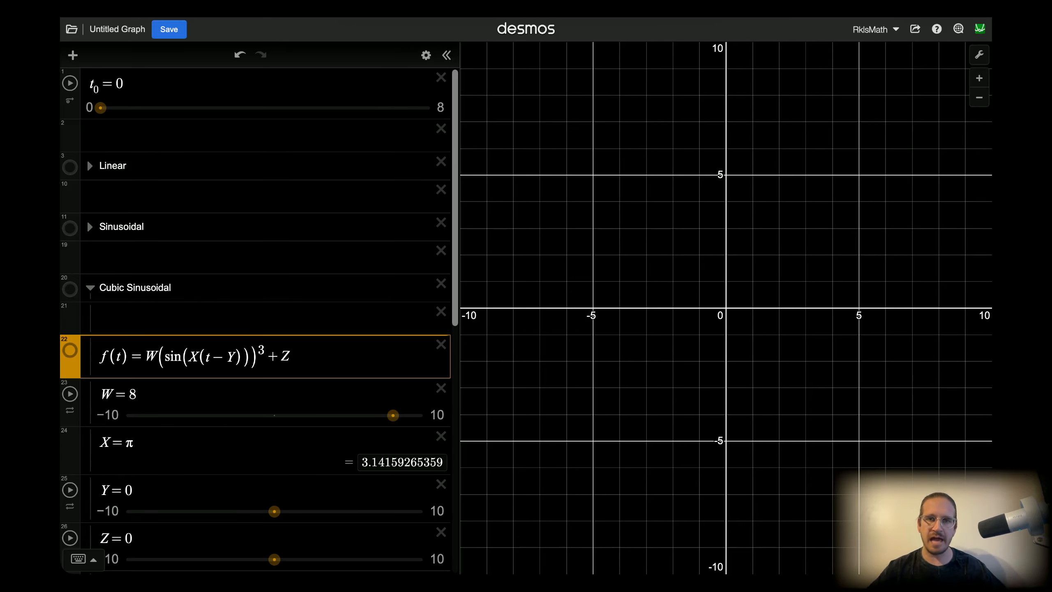
click(90, 289)
- Expand the Bounce folder, rename its function from f(t) to v(t), and collapse the folder
click(88, 348)
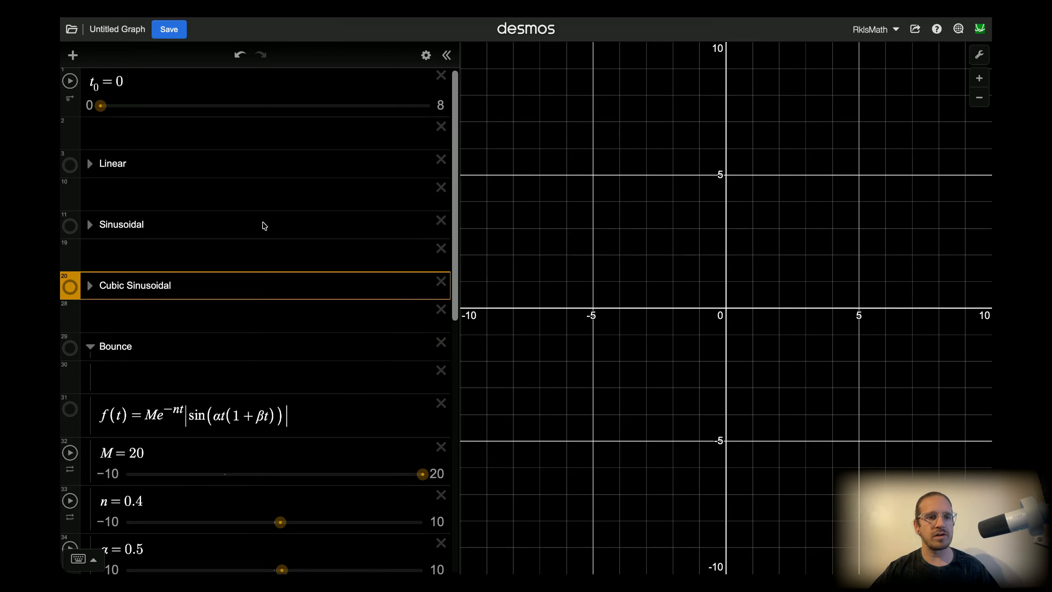
scroll(261, 224, down, 6)
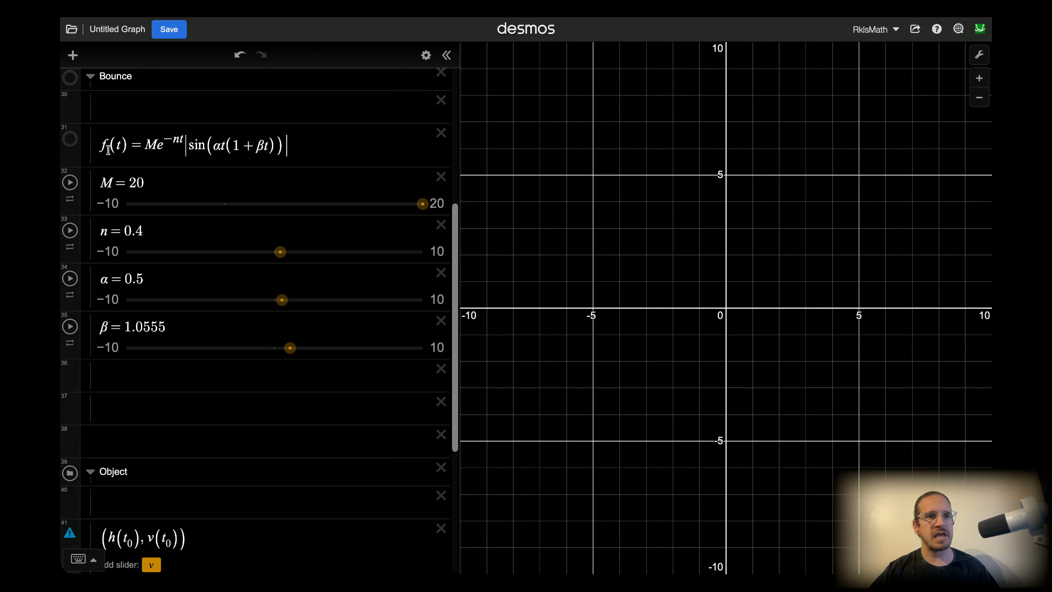
click(180, 152)
key(BackSpace)
text(v)
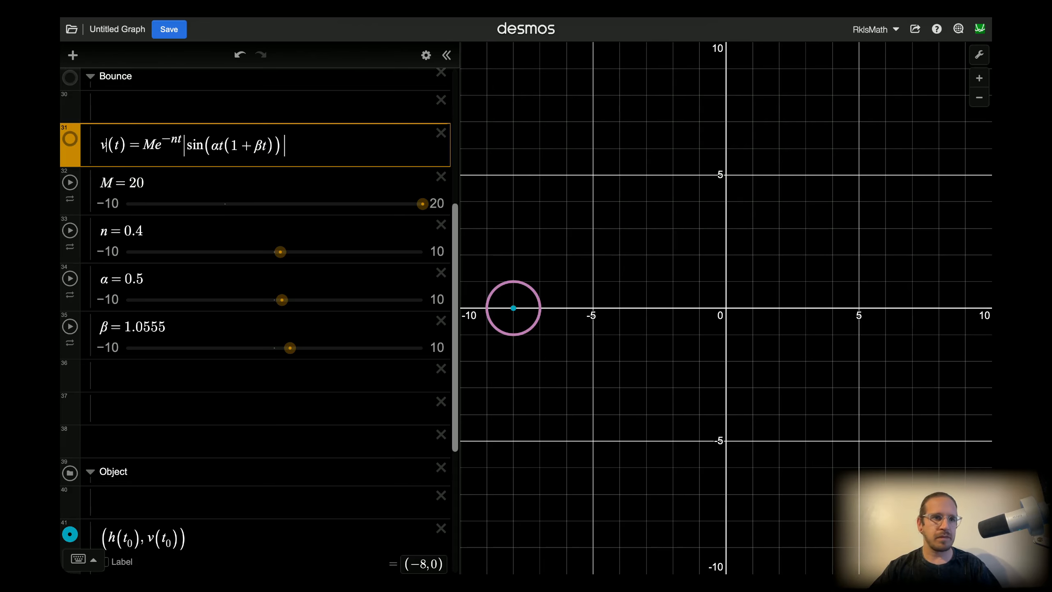
click(671, 191)
scroll(300, 253, up, 5)
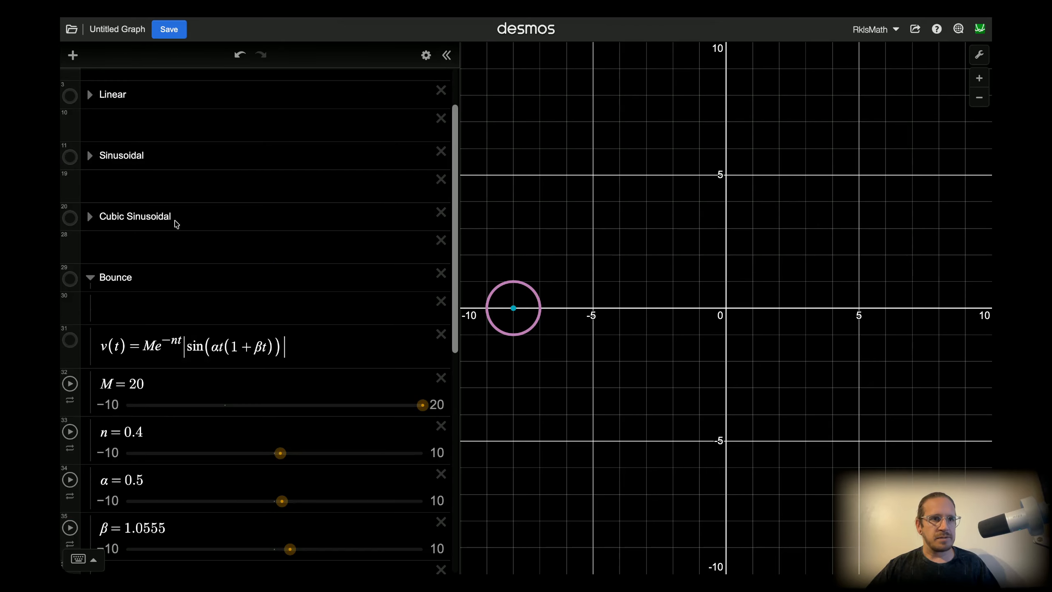
click(91, 277)
- Play the t_0 slider through to 8 to watch the object's bounce motion, and start the animation again
scroll(333, 282, up, 2)
click(71, 84)
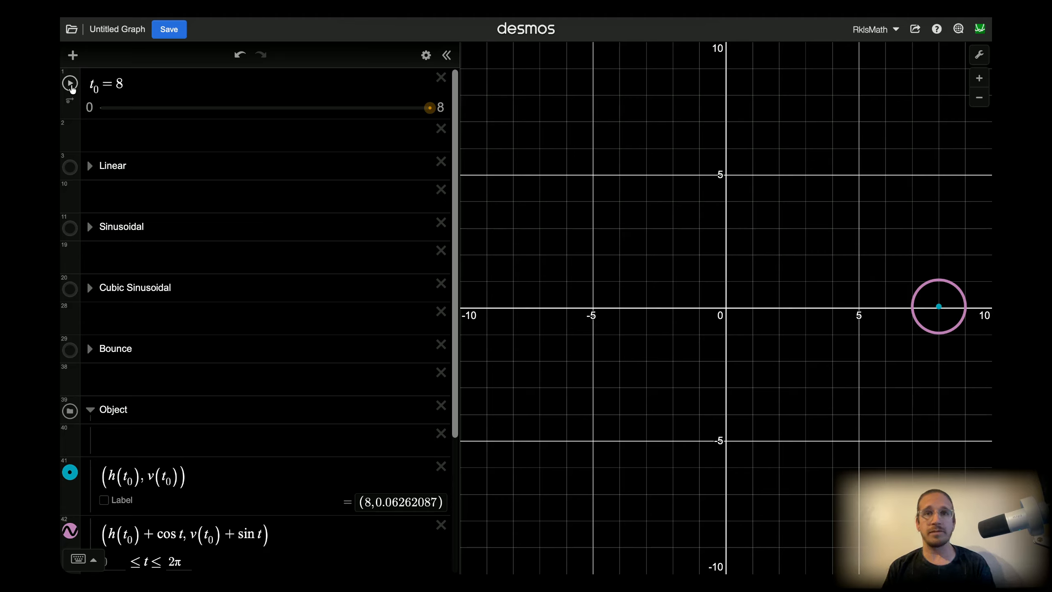
click(70, 85)
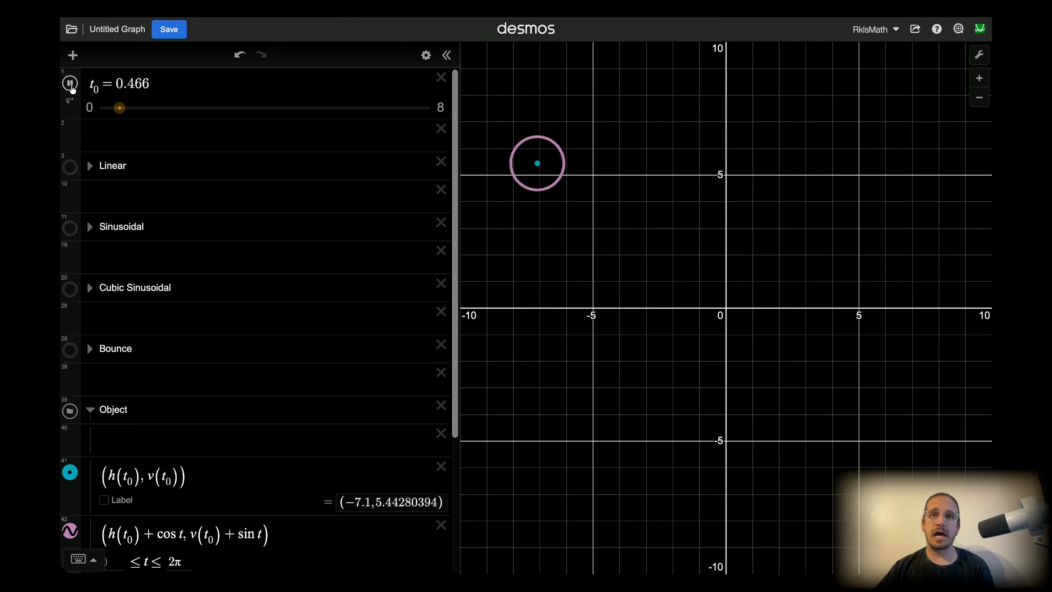